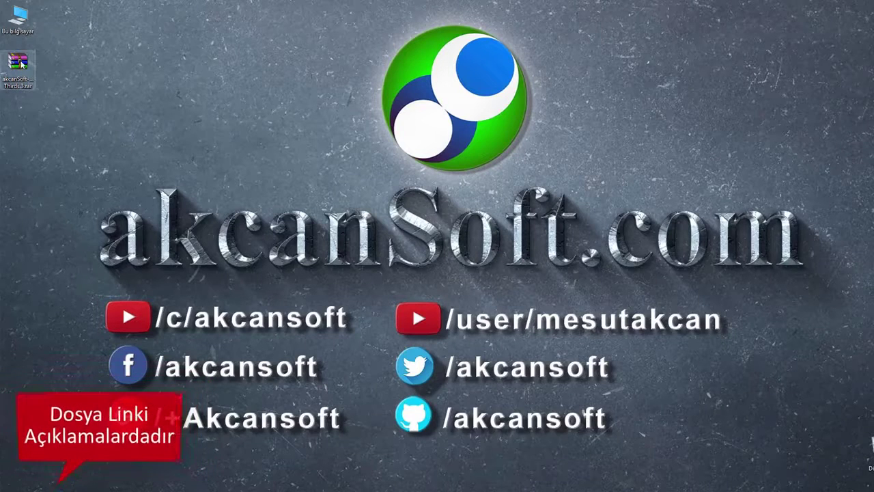
Step: Extract akcanSoft-Lower Thirds 3.rar from the desktop into its own akcanSoft-Lower Thirds 3 folder and open that folder
{"action": "right_click", "coordinate": [20, 61]}
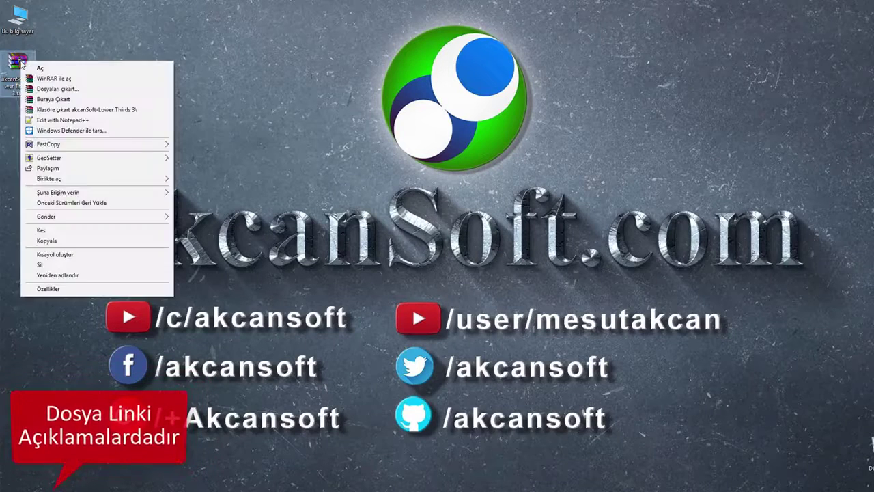
{"action": "left_click", "coordinate": [106, 109]}
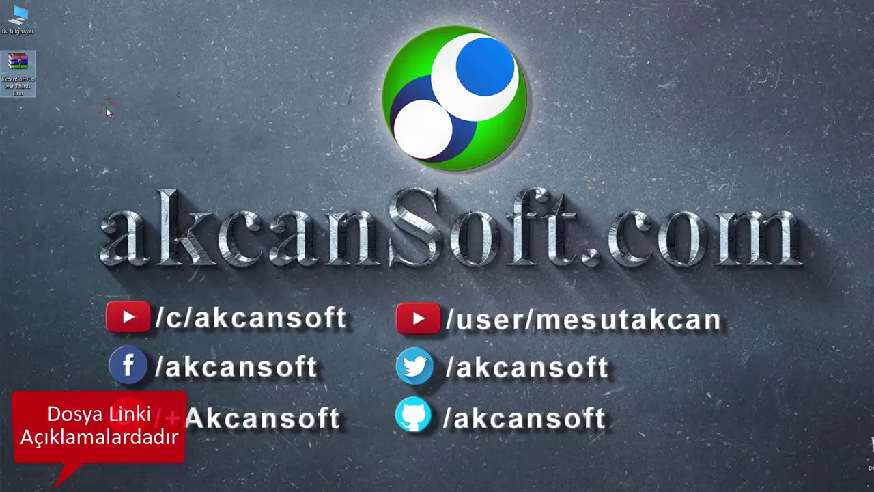
{"action": "left_click", "coordinate": [17, 116]}
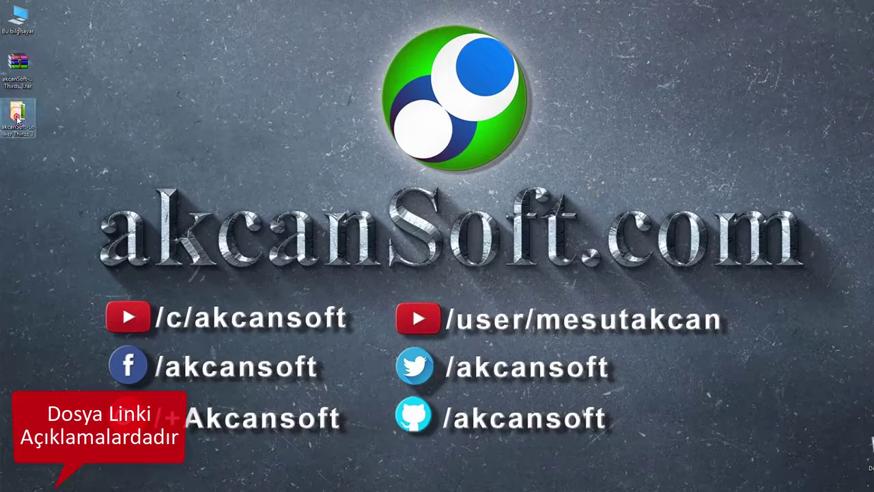
{"action": "double_click", "coordinate": [18, 116]}
Step: Open OKU.txt and read its notes on video size, resizing, licence terms and the first usage instruction
{"action": "left_click", "coordinate": [247, 170]}
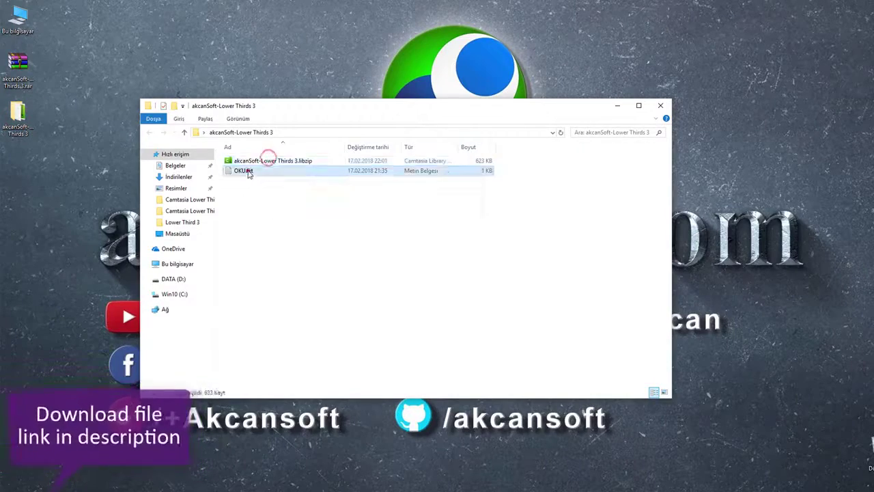
{"action": "double_click", "coordinate": [247, 171]}
{"action": "left_click_drag", "start_coordinate": [293, 43], "coordinate": [231, 80]}
{"action": "left_click_drag", "start_coordinate": [130, 130], "coordinate": [15, 149]}
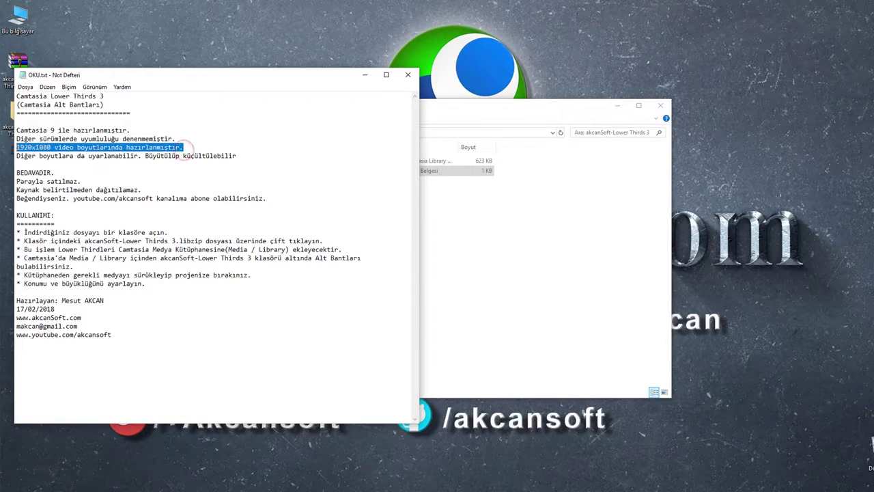
{"action": "left_click_drag", "start_coordinate": [244, 158], "coordinate": [16, 156]}
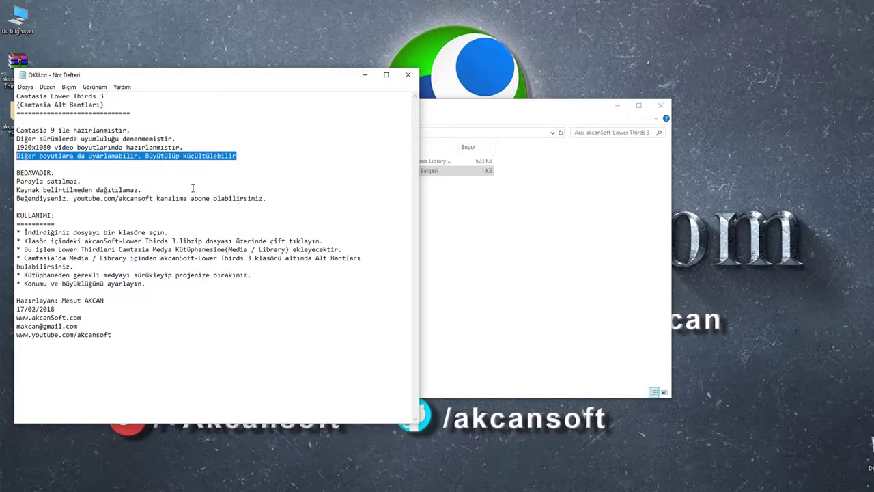
{"action": "left_click_drag", "start_coordinate": [173, 187], "coordinate": [16, 173]}
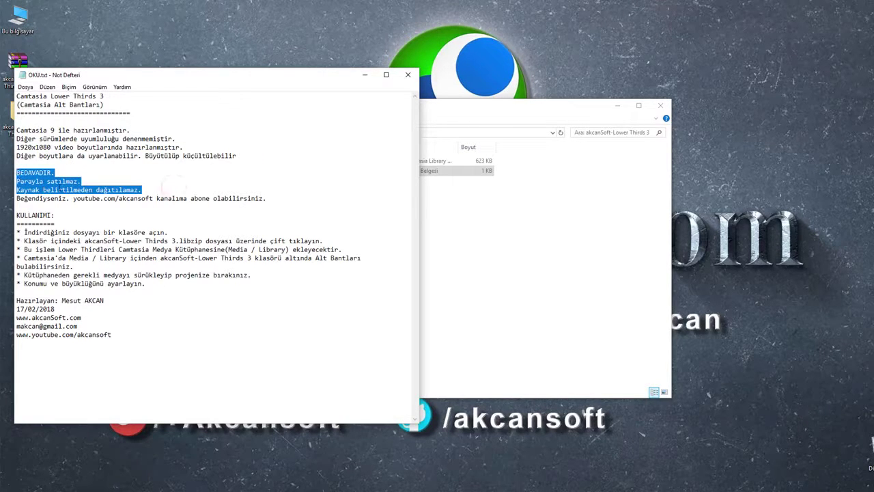
{"action": "left_click_drag", "start_coordinate": [268, 198], "coordinate": [17, 199]}
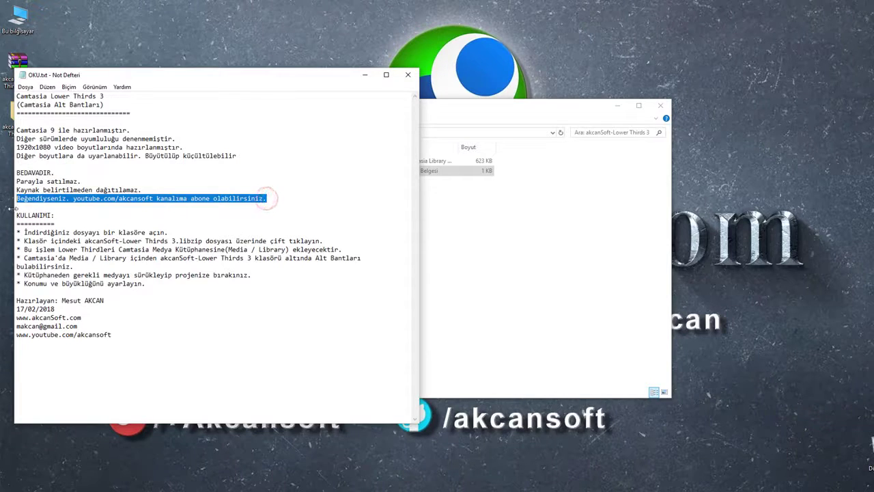
{"action": "left_click_drag", "start_coordinate": [54, 224], "coordinate": [17, 214]}
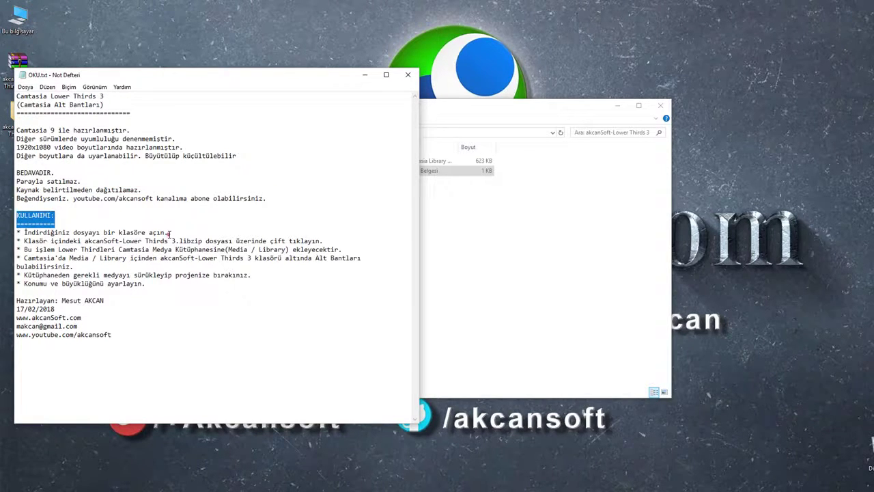
{"action": "left_click_drag", "start_coordinate": [169, 232], "coordinate": [27, 232]}
Step: Place the folder window beside the notes and open akcanSoft-Lower Thirds 3.libzip to import it into the Camtasia library
{"action": "left_click", "coordinate": [460, 233]}
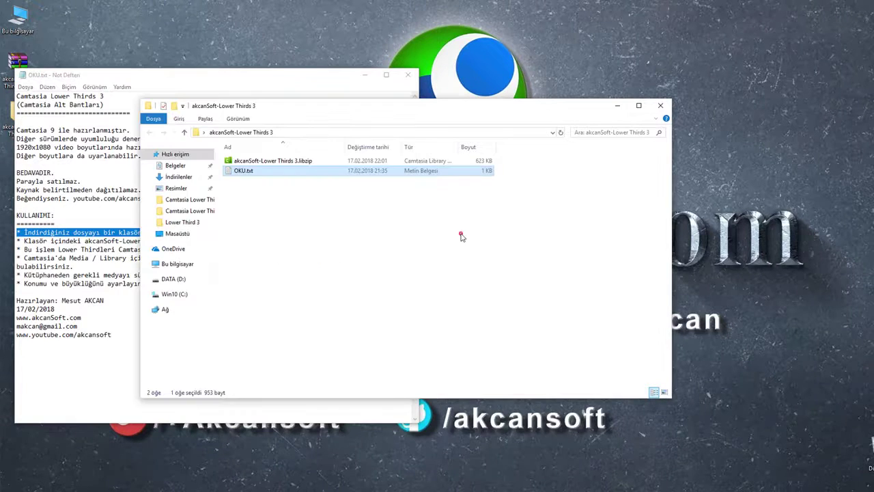
{"action": "left_click_drag", "start_coordinate": [299, 109], "coordinate": [513, 110]}
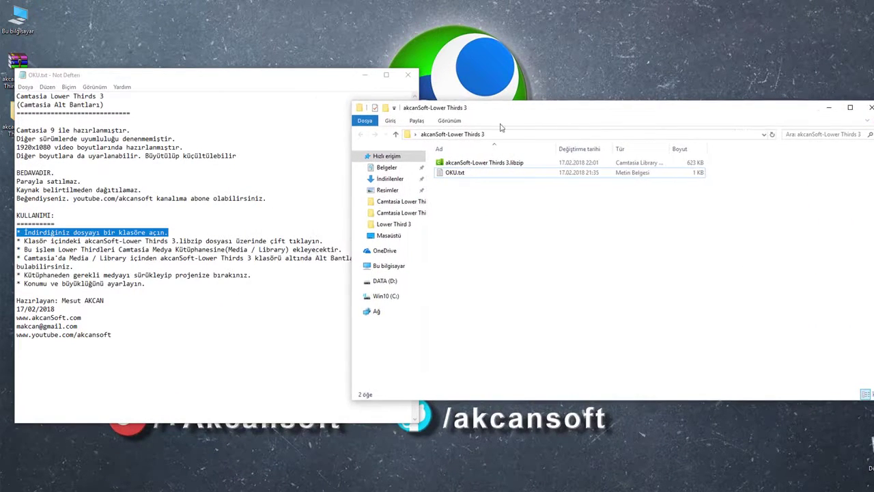
{"action": "left_click", "coordinate": [58, 240]}
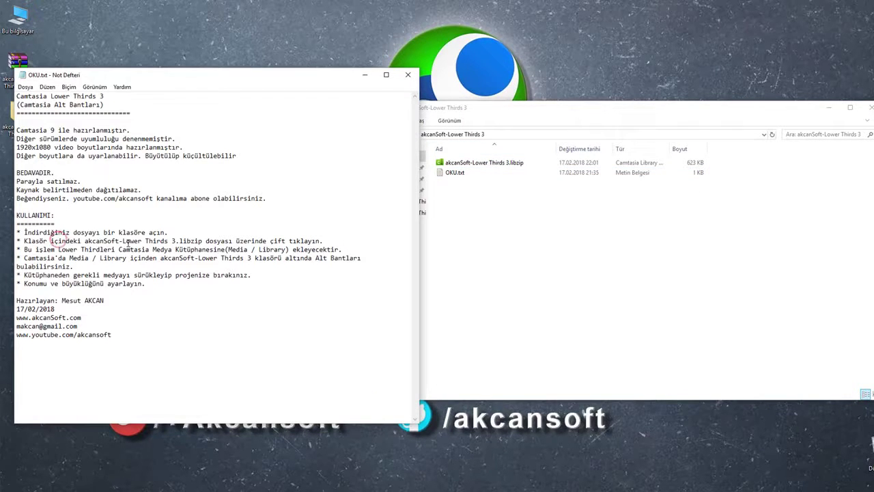
{"action": "left_click_drag", "start_coordinate": [204, 241], "coordinate": [106, 240]}
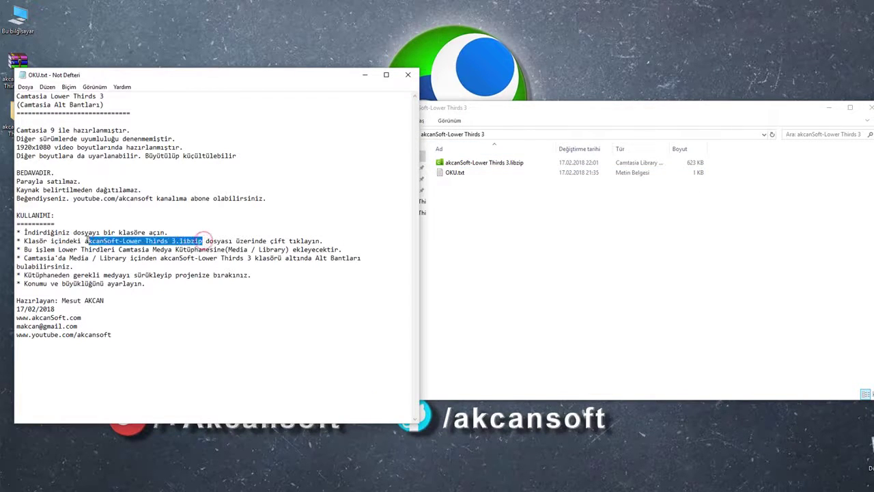
{"action": "left_click", "coordinate": [472, 217]}
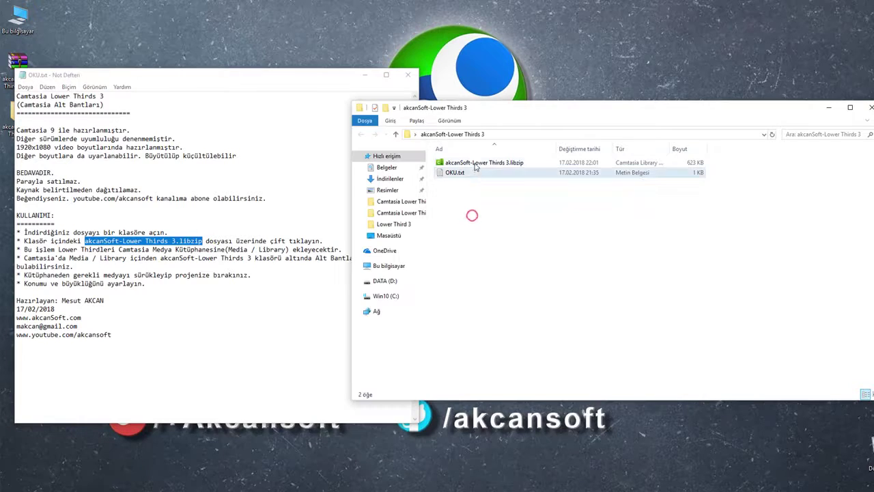
{"action": "left_click", "coordinate": [475, 164]}
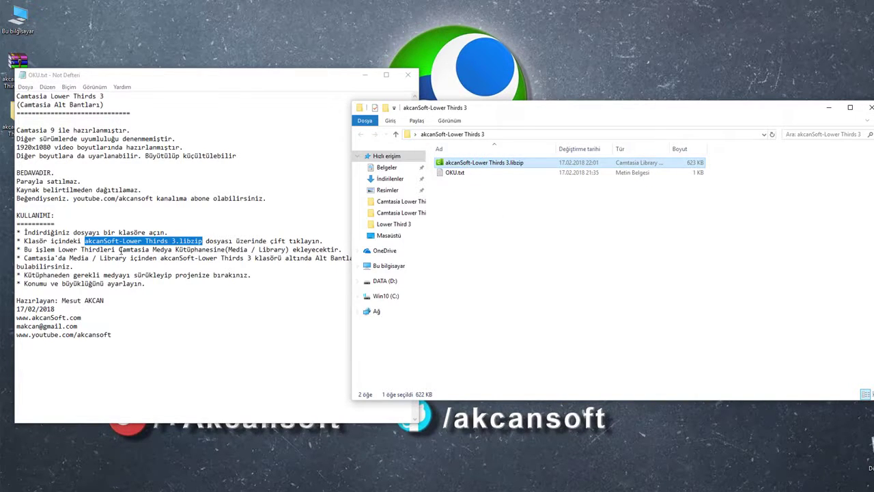
Step: Check the import instructions in the notes against the akcanSoft - LowerThird 3 folder in the Camtasia library
{"action": "left_click", "coordinate": [105, 250]}
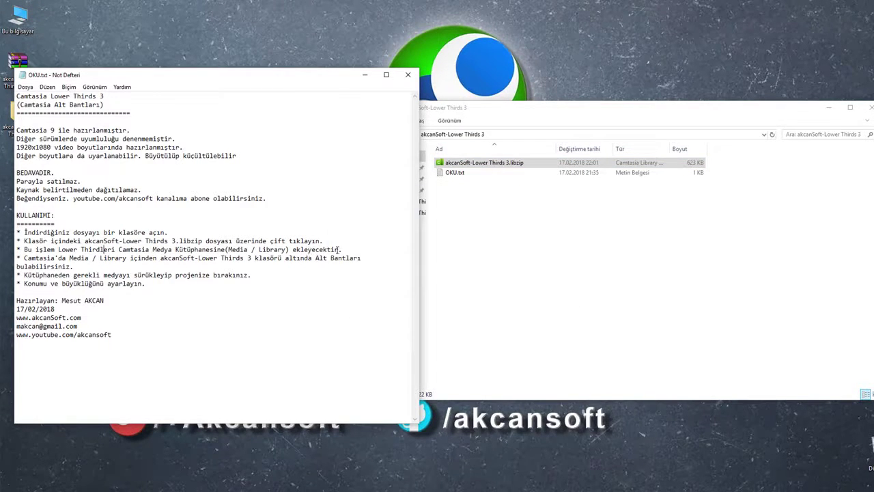
{"action": "left_click_drag", "start_coordinate": [344, 249], "coordinate": [17, 250]}
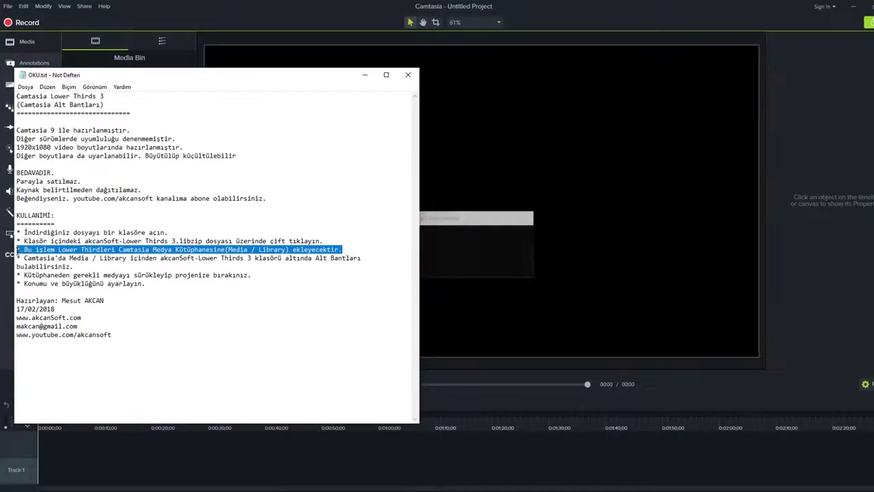
{"action": "left_click", "coordinate": [303, 5]}
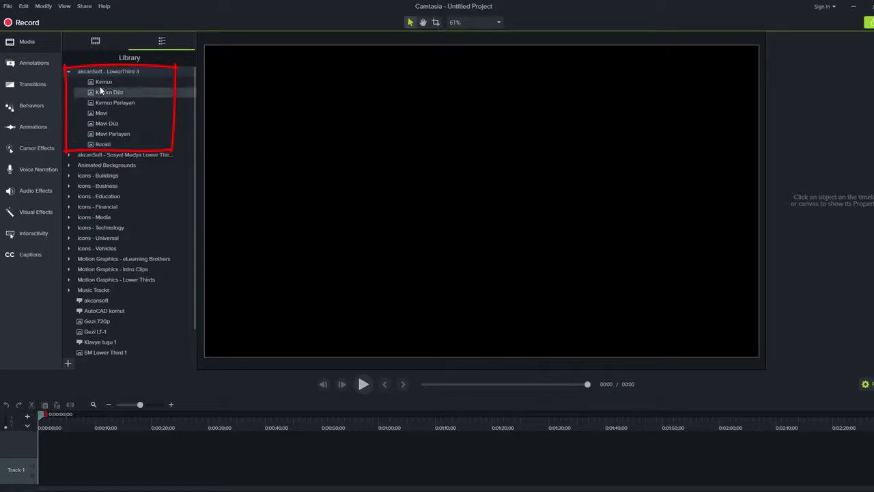
{"action": "left_click", "coordinate": [314, 488]}
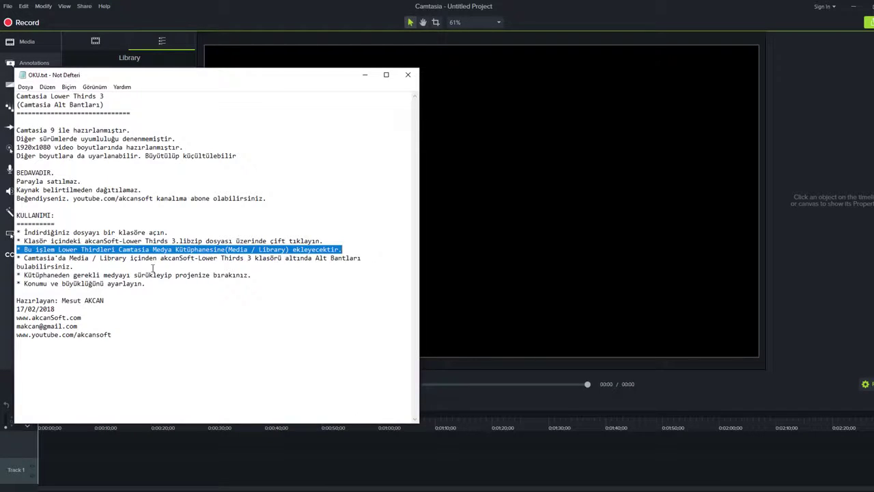
{"action": "triple_click", "coordinate": [91, 266]}
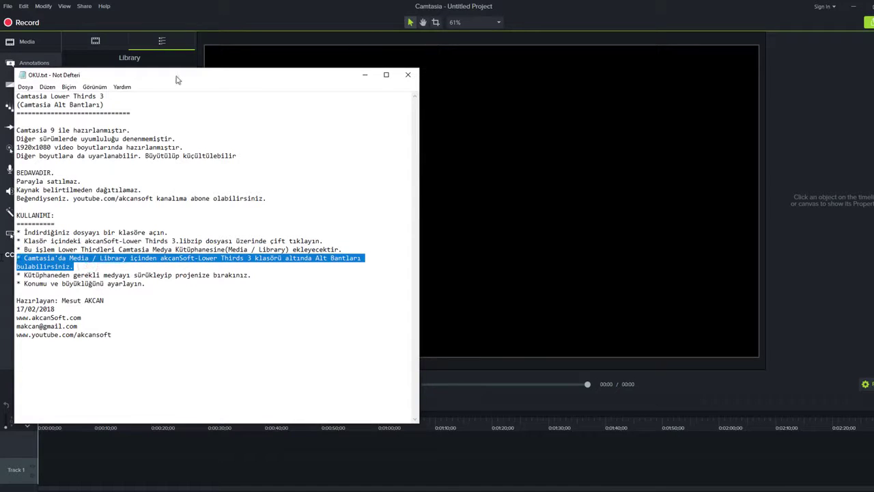
{"action": "left_click_drag", "start_coordinate": [176, 80], "coordinate": [368, 86]}
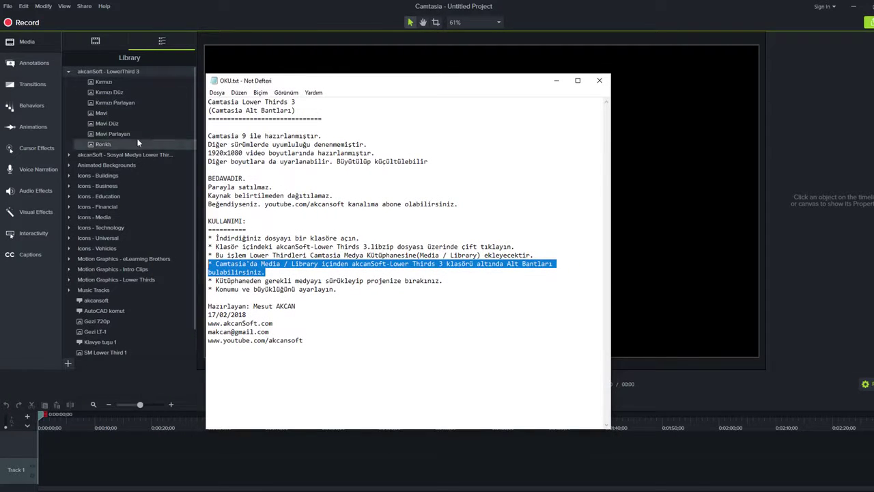
Step: Read the remaining usage notes on adding library media to the project and adjusting its position and size
{"action": "left_click", "coordinate": [443, 281]}
{"action": "key", "text": "shift+ctrl+Left"}
{"action": "key", "text": "shift+ctrl+Left"}
{"action": "key", "text": "shift+ctrl+Left"}
{"action": "key", "text": "shift+ctrl+Left"}
{"action": "key", "text": "shift+ctrl+Left"}
{"action": "key", "text": "shift+ctrl+Left"}
{"action": "key", "text": "shift+ctrl+Left"}
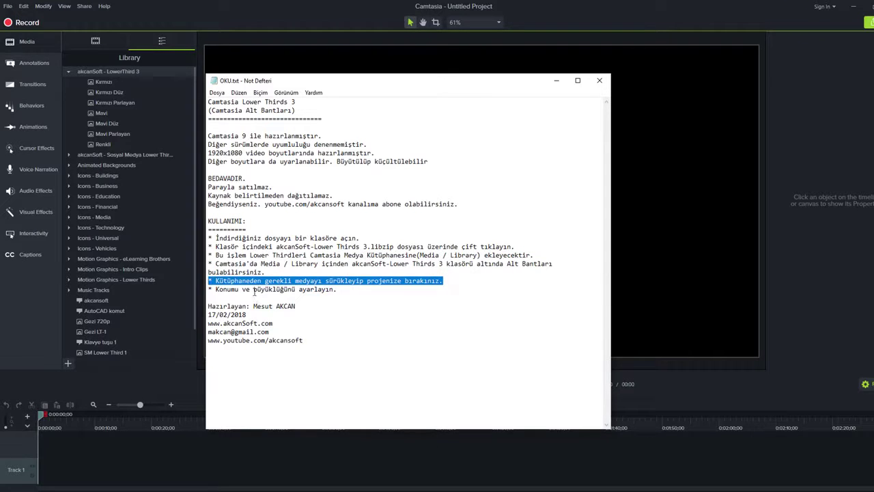
{"action": "left_click", "coordinate": [251, 289]}
{"action": "left_click", "coordinate": [337, 291]}
{"action": "key", "text": "shift+ctrl+Left"}
{"action": "key", "text": "shift+ctrl+Left"}
{"action": "key", "text": "shift+ctrl+Left"}
{"action": "key", "text": "shift+ctrl+Left"}
{"action": "key", "text": "shift+ctrl+Left"}
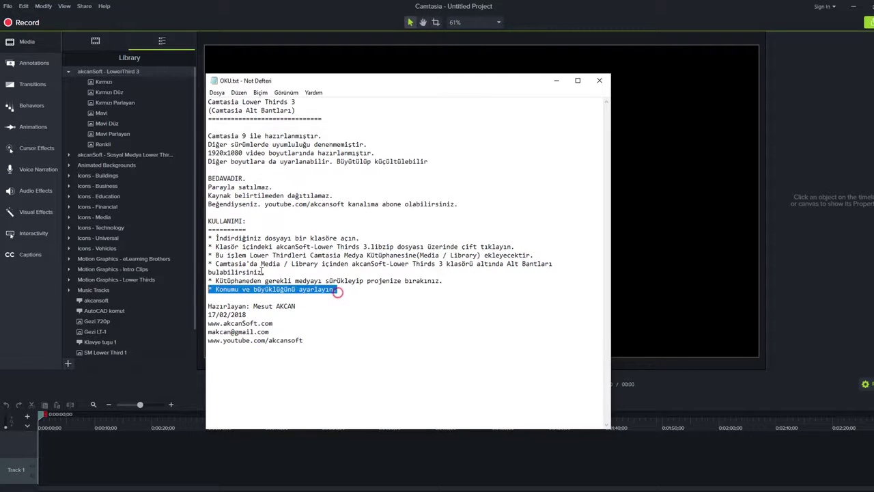
Step: Switch to Camtasia, enlarge the timeline area and add the whole akcanSoft - LowerThird 3 library folder at the start of Track 1
{"action": "left_click", "coordinate": [323, 13]}
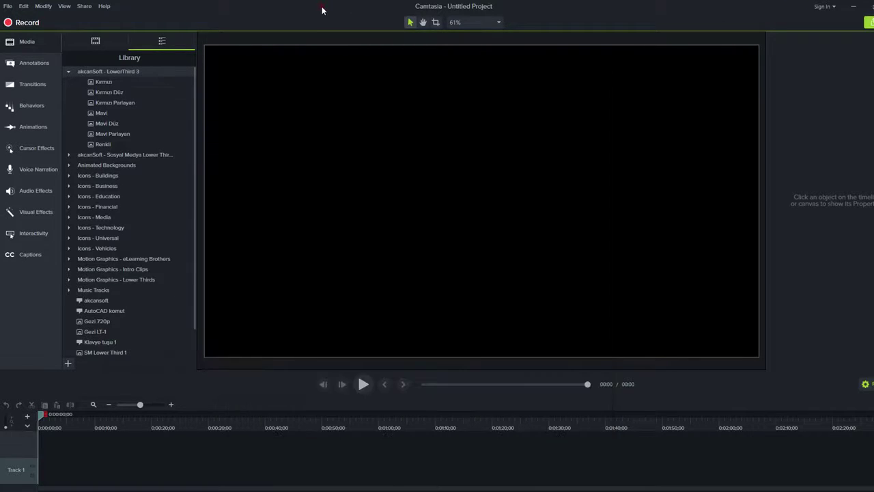
{"action": "left_click", "coordinate": [107, 71]}
{"action": "left_click_drag", "start_coordinate": [294, 372], "coordinate": [295, 341]}
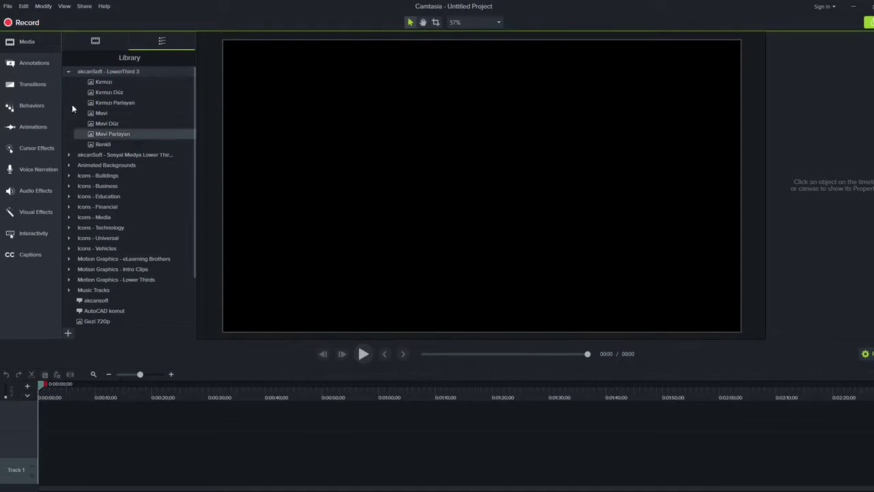
{"action": "left_click_drag", "start_coordinate": [101, 75], "coordinate": [41, 471]}
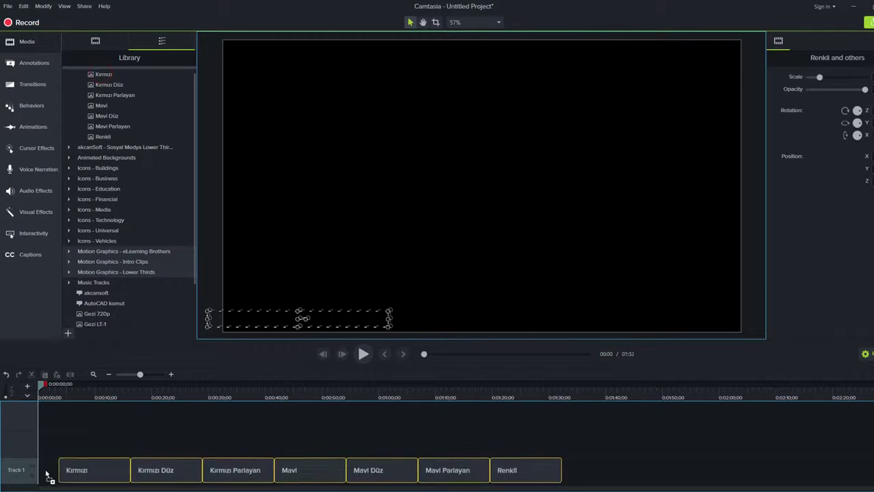
{"action": "left_click", "coordinate": [167, 438]}
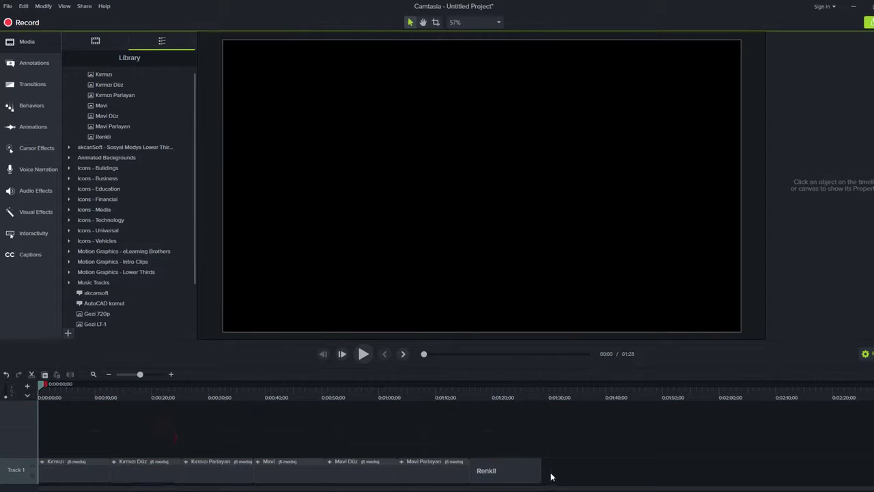
Step: Shift all the lower-third clips together slightly right and up on the canvas, and preview the whole sequence
{"action": "left_click_drag", "start_coordinate": [551, 477], "coordinate": [39, 456]}
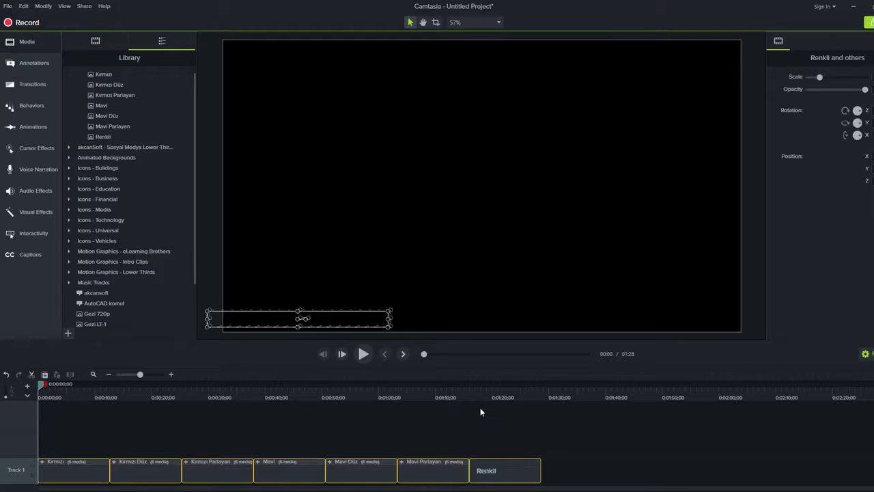
{"action": "left_click_drag", "start_coordinate": [246, 318], "coordinate": [268, 314]}
{"action": "left_click", "coordinate": [323, 435]}
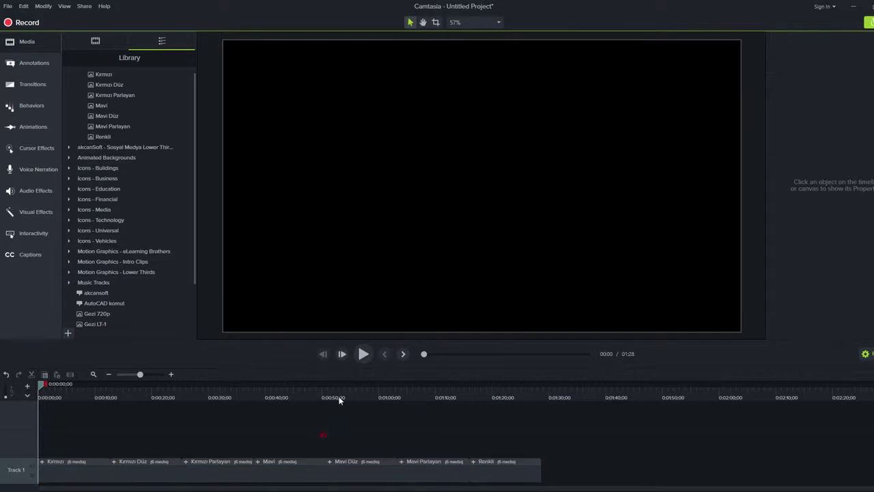
{"action": "left_click", "coordinate": [364, 354]}
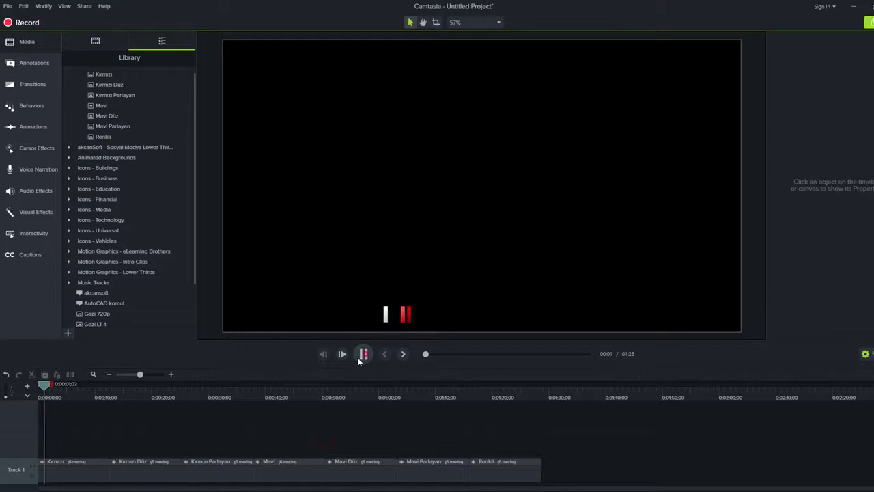
{"action": "left_click_drag", "start_coordinate": [43, 384], "coordinate": [544, 447]}
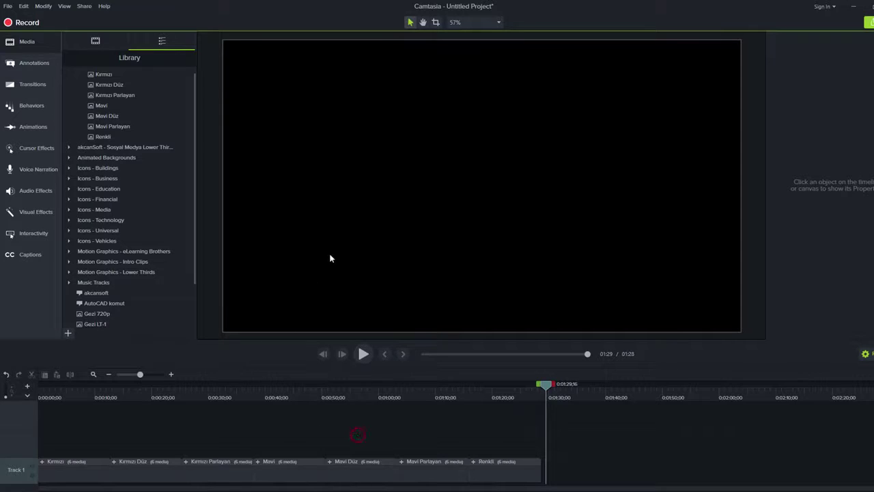
Step: Change the project's canvas color to green and preview the lower thirds against it along the timeline
{"action": "right_click", "coordinate": [416, 218]}
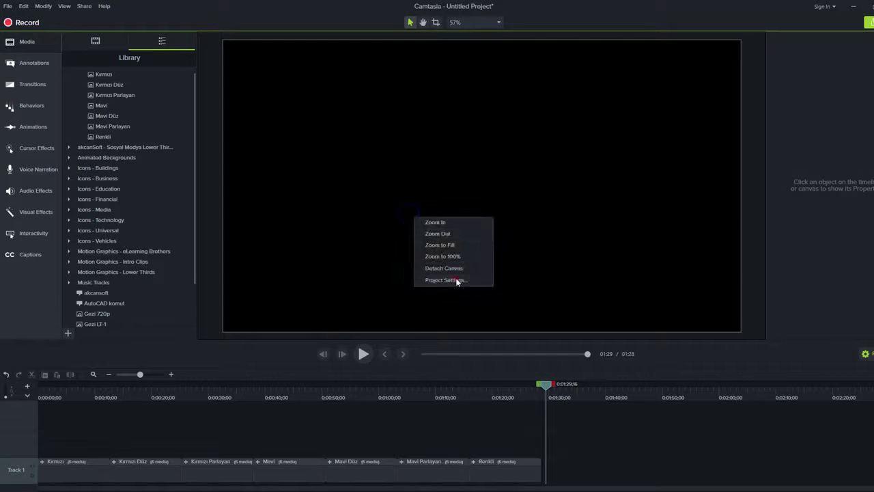
{"action": "left_click", "coordinate": [456, 280]}
{"action": "left_click", "coordinate": [514, 263]}
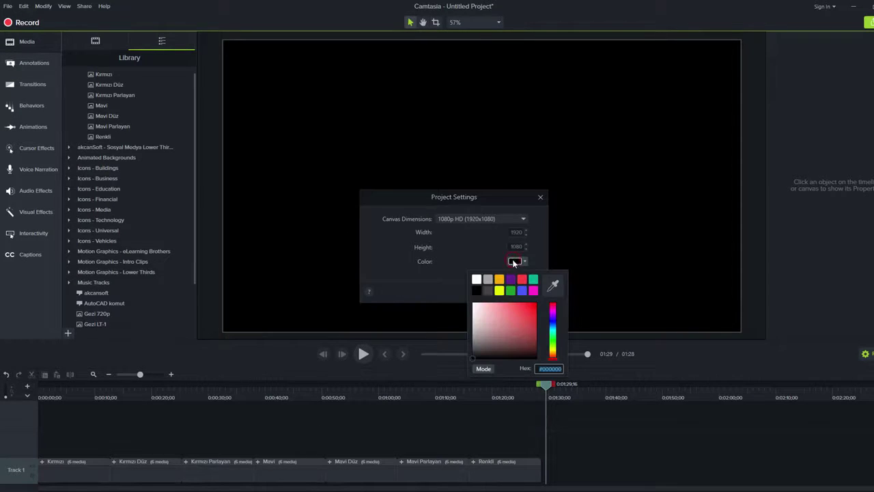
{"action": "left_click", "coordinate": [510, 292]}
{"action": "left_click", "coordinate": [485, 293]}
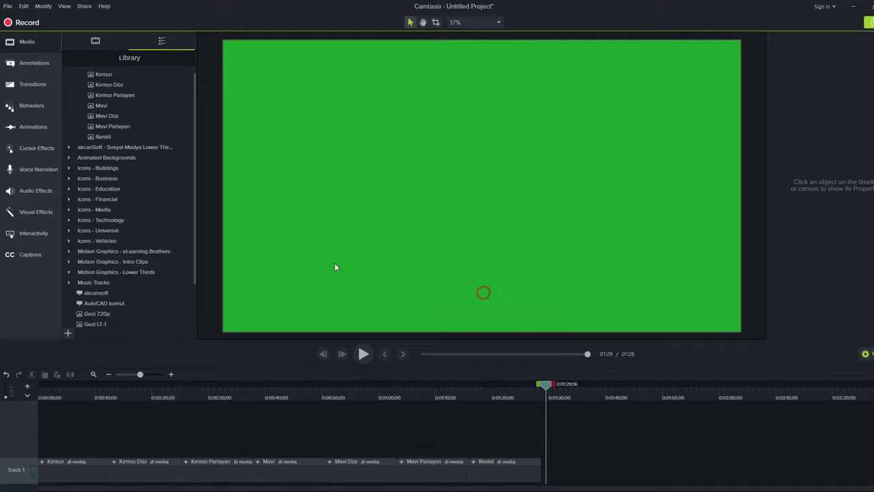
{"action": "left_click_drag", "start_coordinate": [546, 387], "coordinate": [254, 425]}
{"action": "left_click_drag", "start_coordinate": [269, 384], "coordinate": [245, 386]}
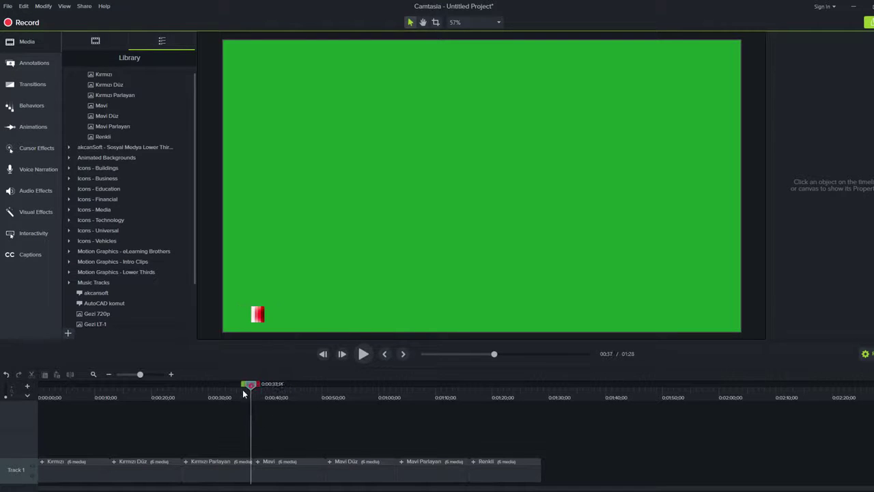
Step: Preview the Mavi lower third until Mavi Düz starts, and view the canvas at 100% around its lower-left corner
{"action": "left_click", "coordinate": [363, 355]}
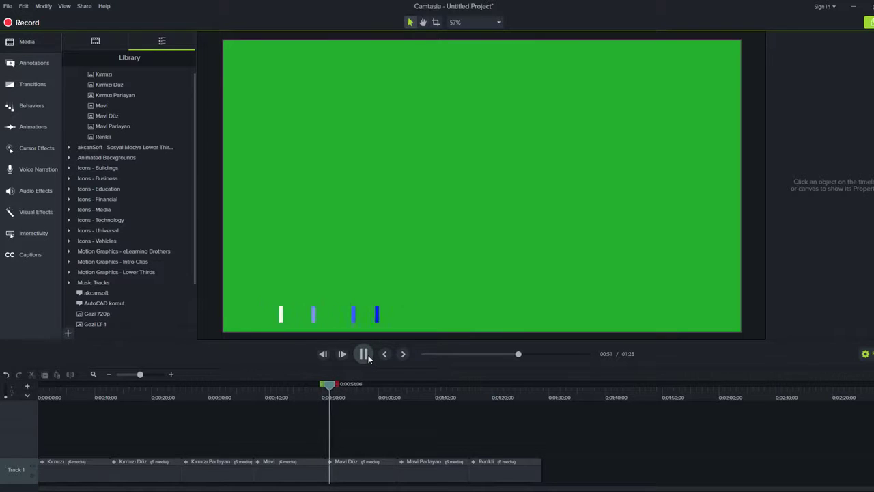
{"action": "left_click", "coordinate": [368, 356]}
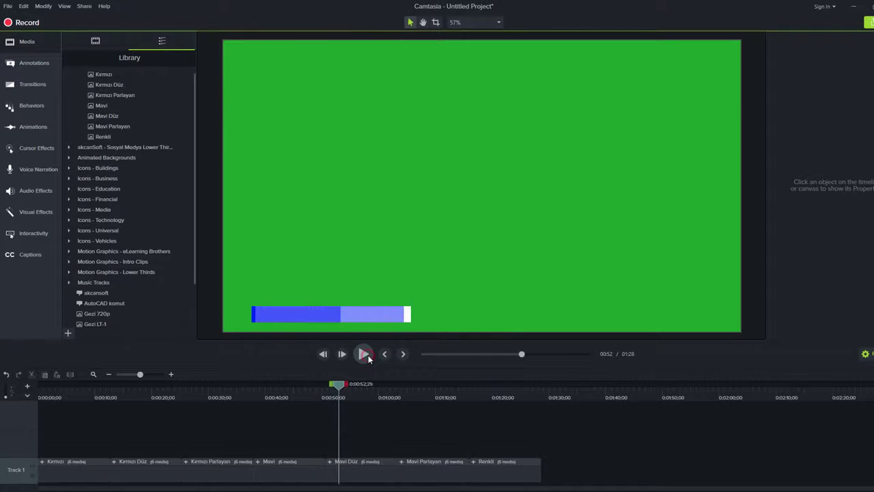
{"action": "left_click", "coordinate": [499, 22]}
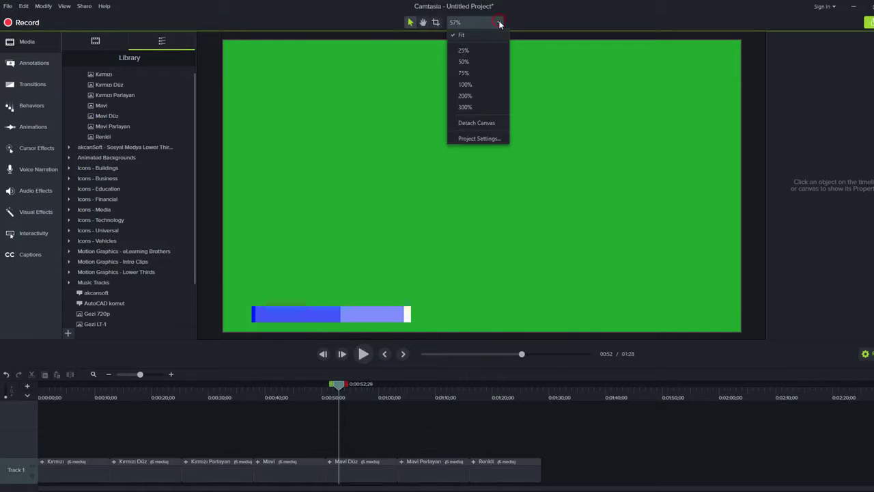
{"action": "left_click", "coordinate": [468, 86]}
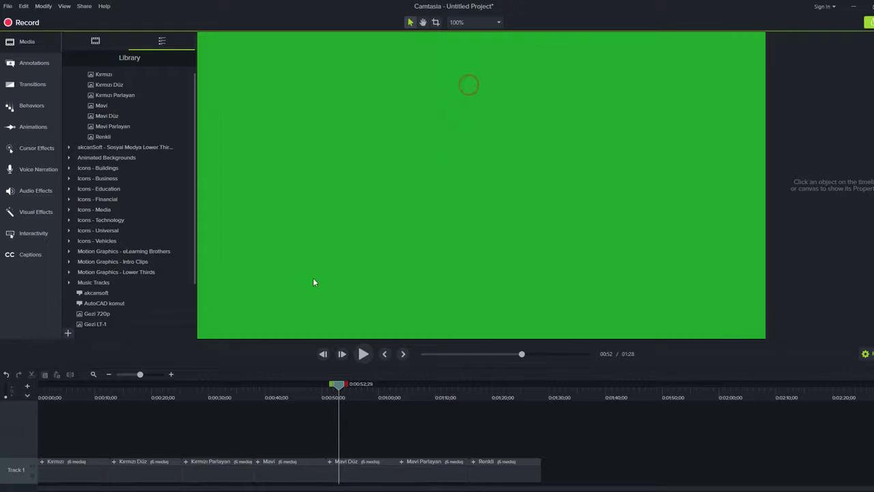
{"action": "left_click_drag", "start_coordinate": [312, 222], "coordinate": [405, 276]}
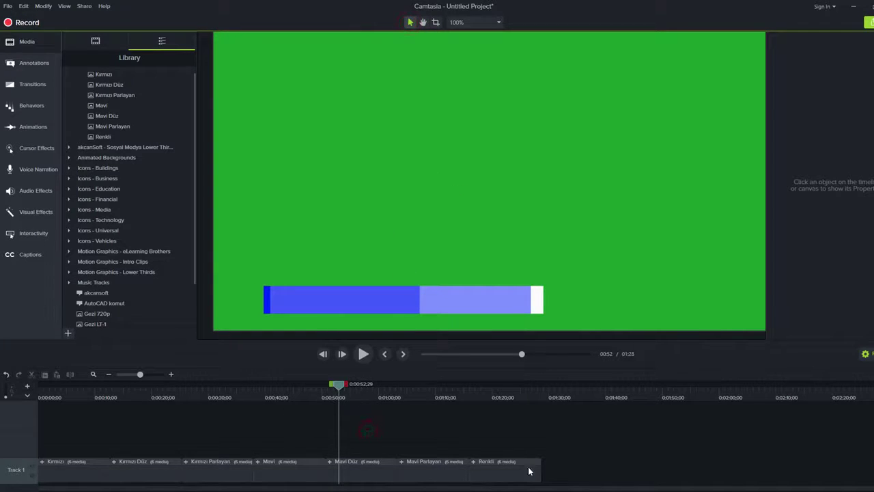
Step: Delete all the clips from Track 1 and add only the Mavi lower third at its start
{"action": "left_click_drag", "start_coordinate": [562, 476], "coordinate": [24, 459]}
{"action": "key", "text": "Delete"}
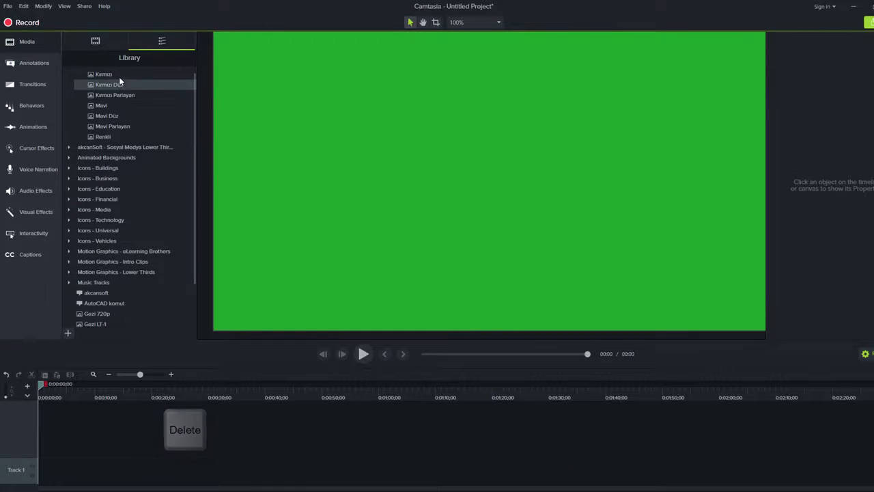
{"action": "scroll", "coordinate": [102, 85], "scroll_direction": "up", "scroll_amount": 1}
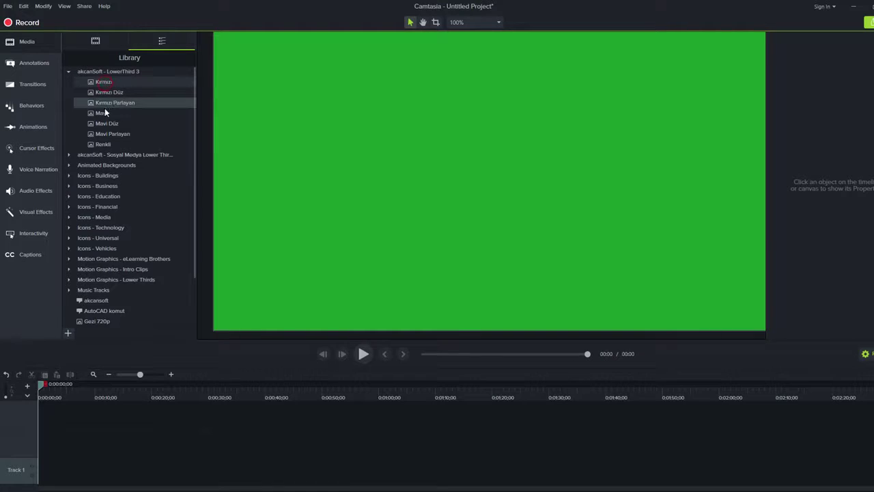
{"action": "left_click", "coordinate": [106, 113]}
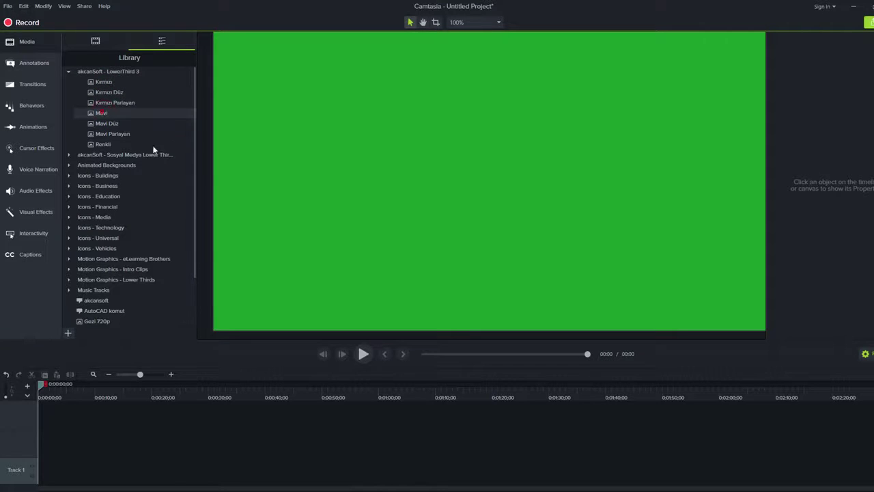
{"action": "left_click_drag", "start_coordinate": [154, 150], "coordinate": [377, 314]}
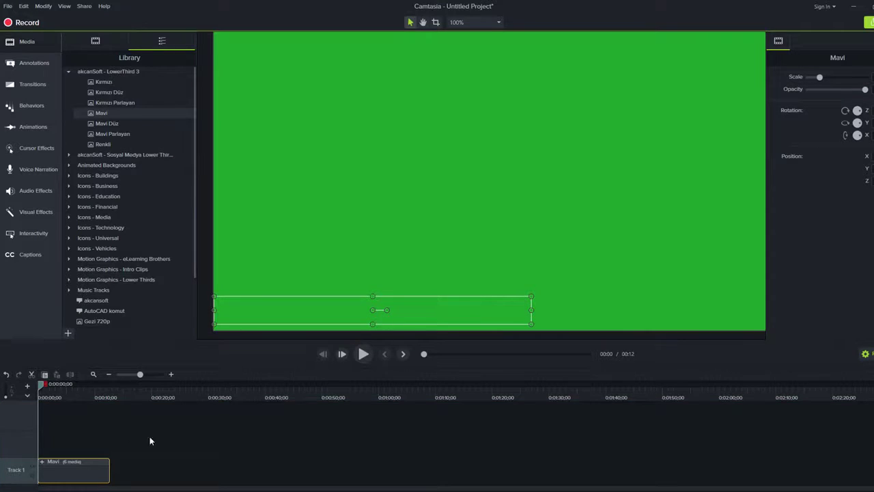
Step: Show the Mavi lower third at about 3 seconds and shift it left, closer to the canvas edge
{"action": "left_click", "coordinate": [60, 398]}
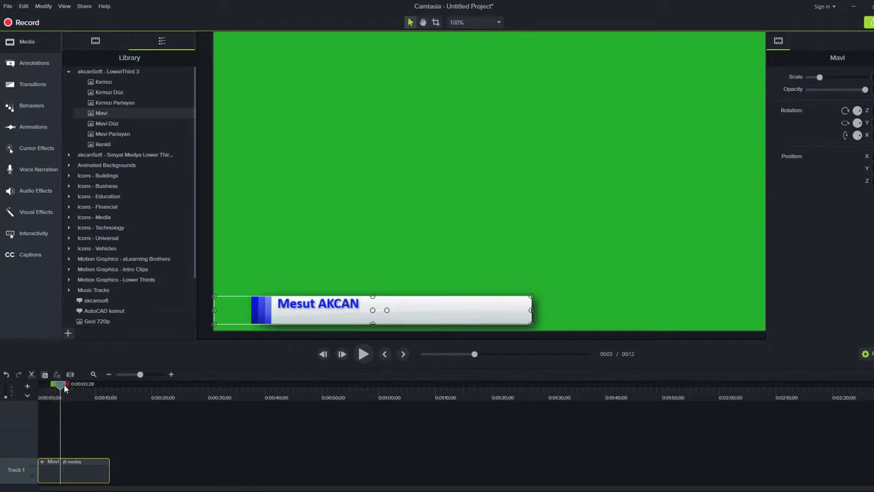
{"action": "left_click_drag", "start_coordinate": [63, 387], "coordinate": [58, 387]}
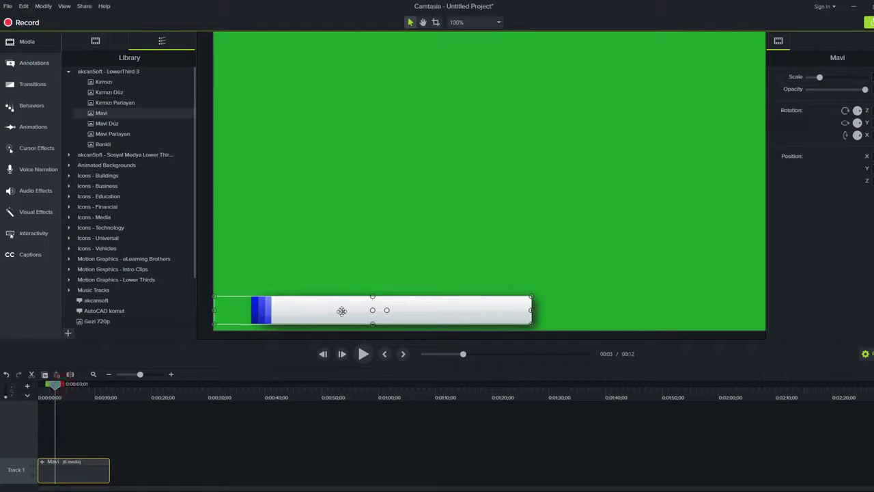
{"action": "left_click_drag", "start_coordinate": [341, 311], "coordinate": [313, 309]}
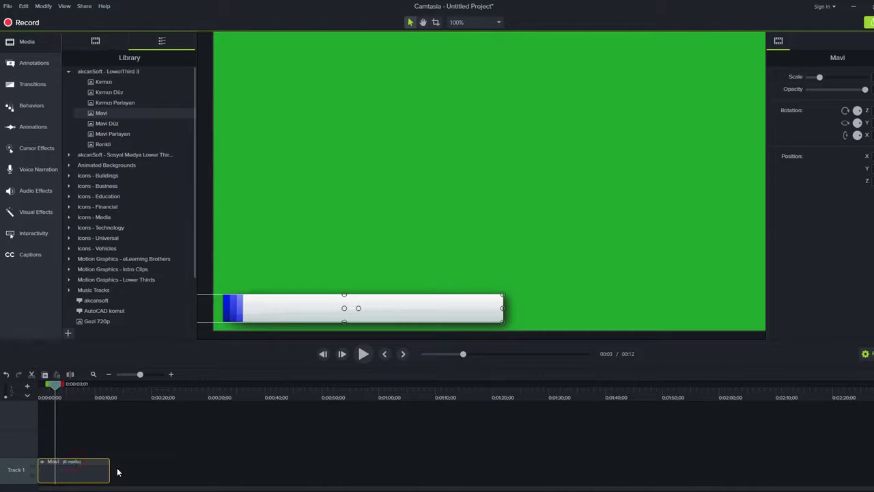
Step: Expand the Mavi group on the timeline and replace its first text line with "Adınız Soyadınız"
{"action": "scroll", "coordinate": [117, 471], "scroll_direction": "up", "scroll_amount": 3}
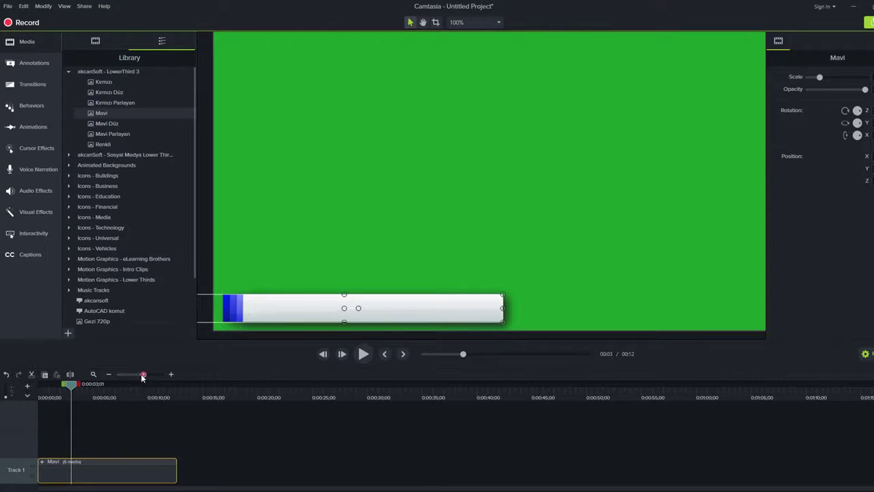
{"action": "mouse_move", "coordinate": [143, 377]}
{"action": "left_mouse_down"}
{"action": "mouse_move", "coordinate": [155, 376]}
{"action": "mouse_move", "coordinate": [143, 375]}
{"action": "left_mouse_up"}
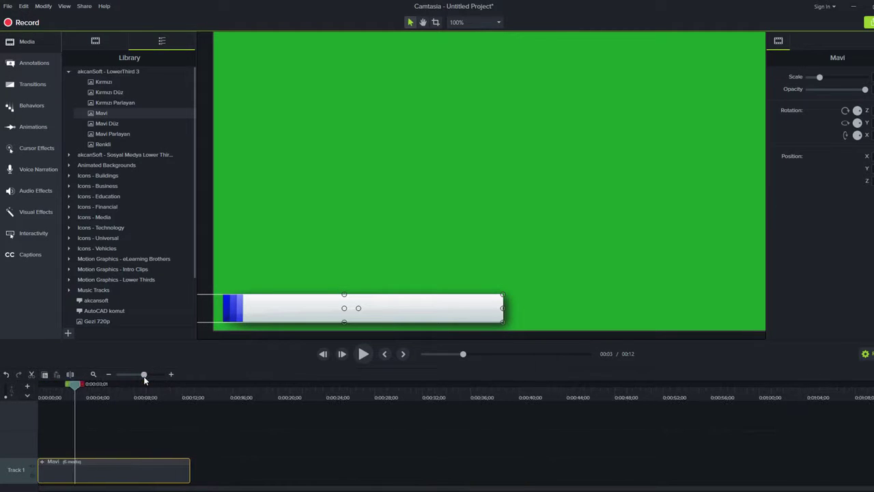
{"action": "double_click", "coordinate": [172, 464]}
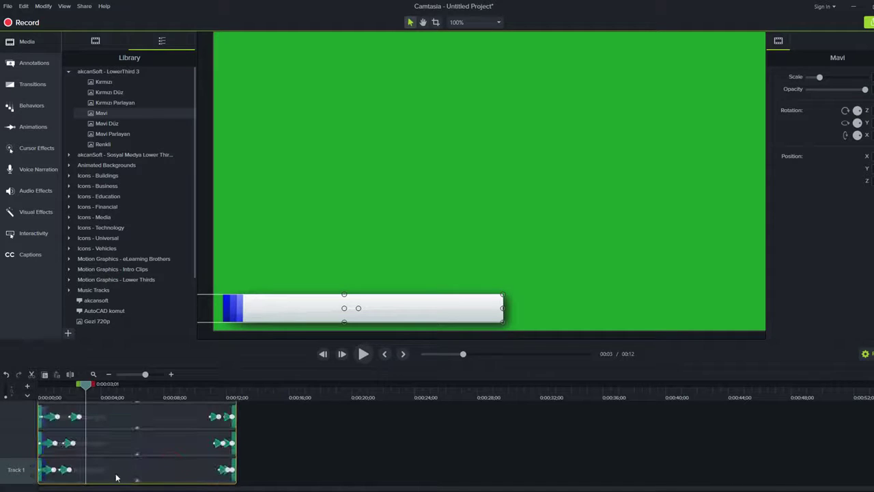
{"action": "left_click", "coordinate": [161, 472]}
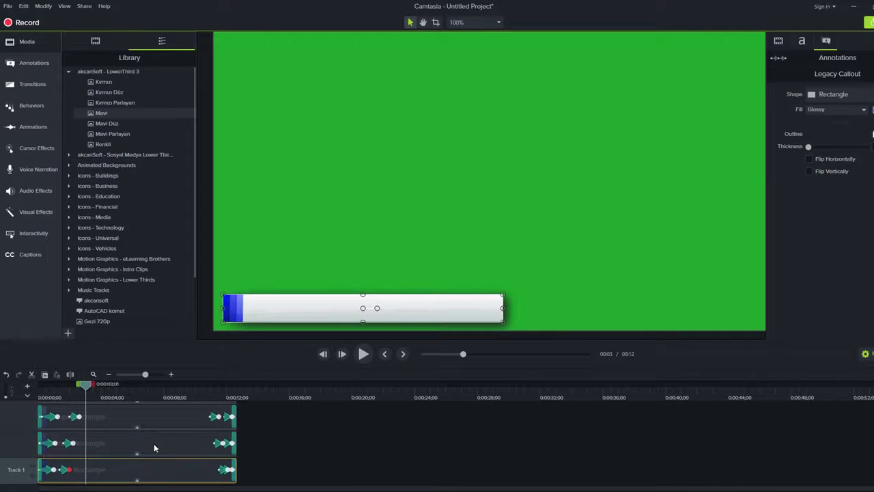
{"action": "scroll", "coordinate": [156, 447], "scroll_direction": "up", "scroll_amount": 1}
{"action": "left_click", "coordinate": [161, 436]}
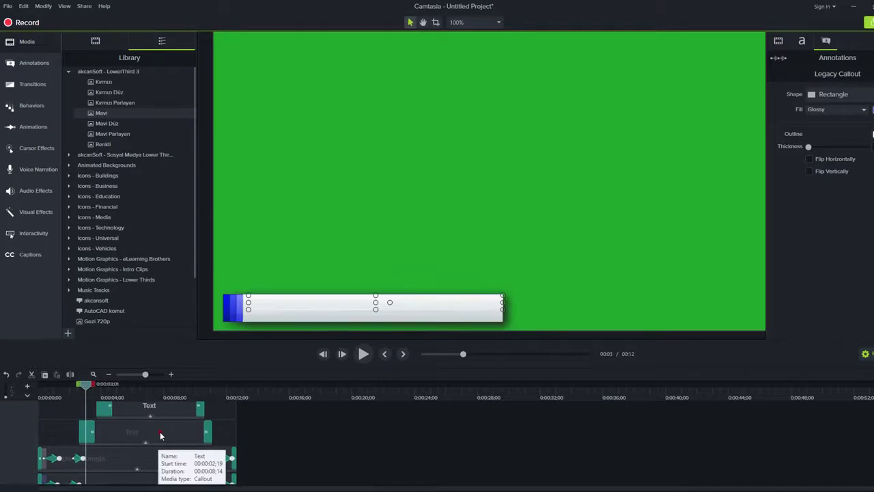
{"action": "left_click_drag", "start_coordinate": [86, 384], "coordinate": [135, 389]}
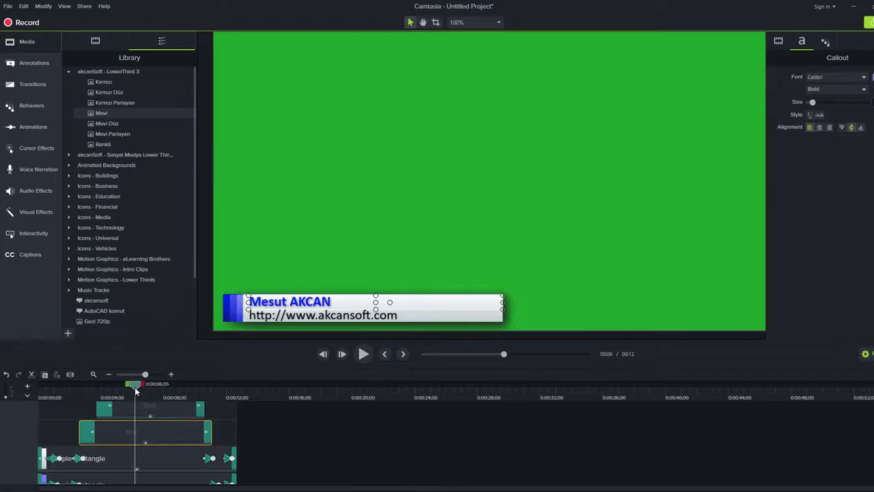
{"action": "double_click", "coordinate": [285, 302]}
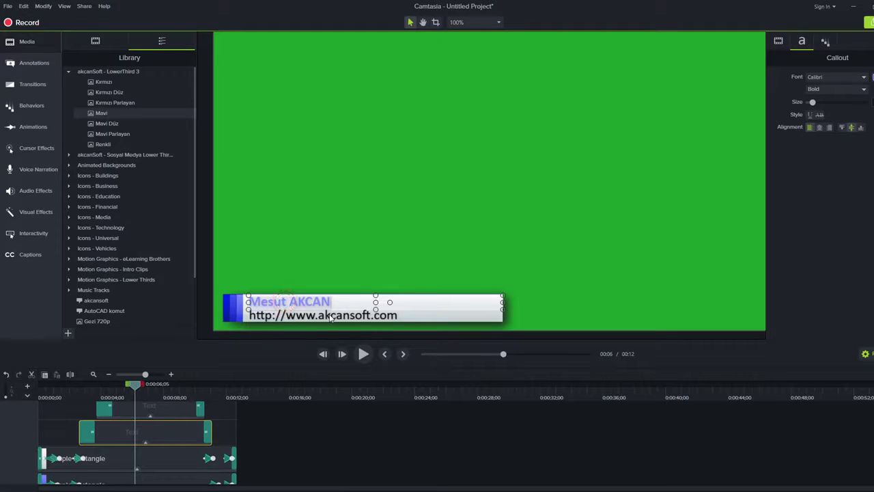
{"action": "type", "text": "Adınız"}
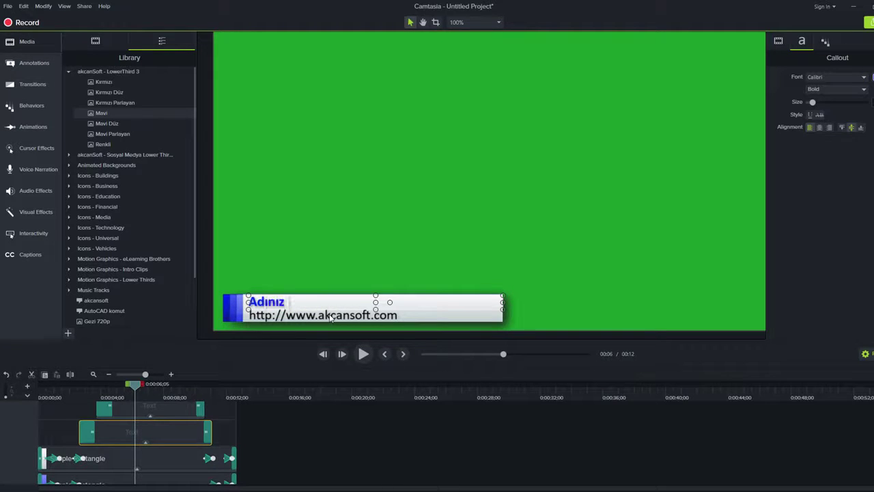
{"action": "type", "text": " Soyadınız"}
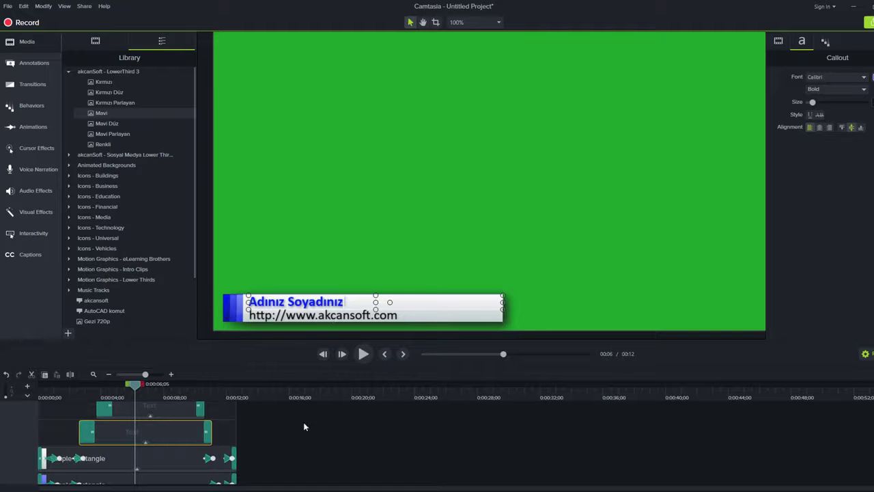
{"action": "key", "text": "Escape"}
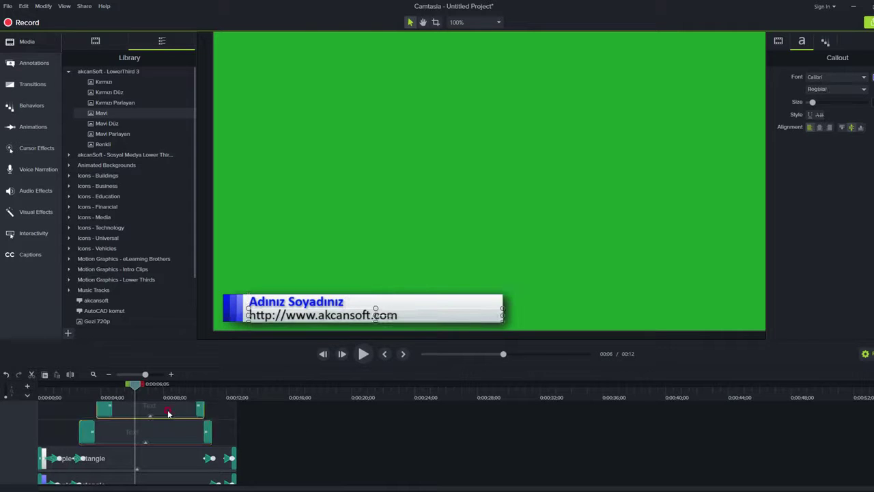
Step: Replace the Mavi lower third's second text line with "2. yazı satırı." and collapse the group
{"action": "double_click", "coordinate": [299, 315]}
{"action": "type", "text": "2."}
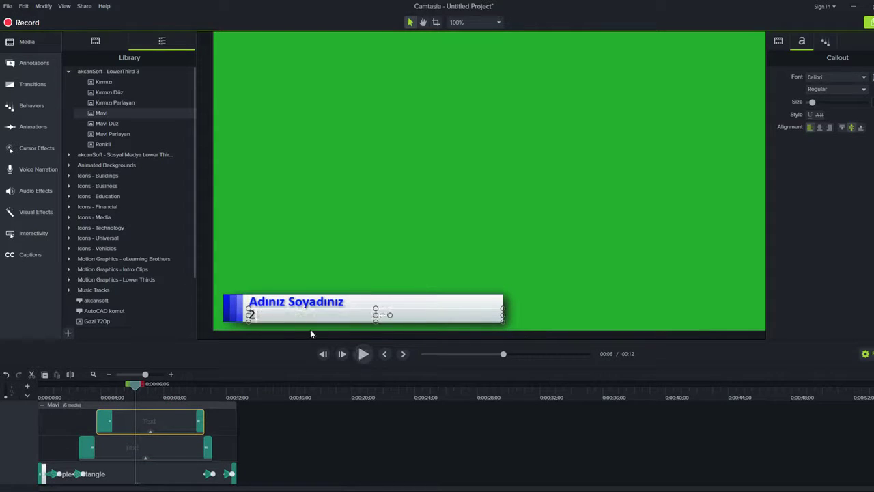
{"action": "type", "text": " yazı satırı."}
{"action": "left_click", "coordinate": [260, 420]}
{"action": "left_click", "coordinate": [178, 462]}
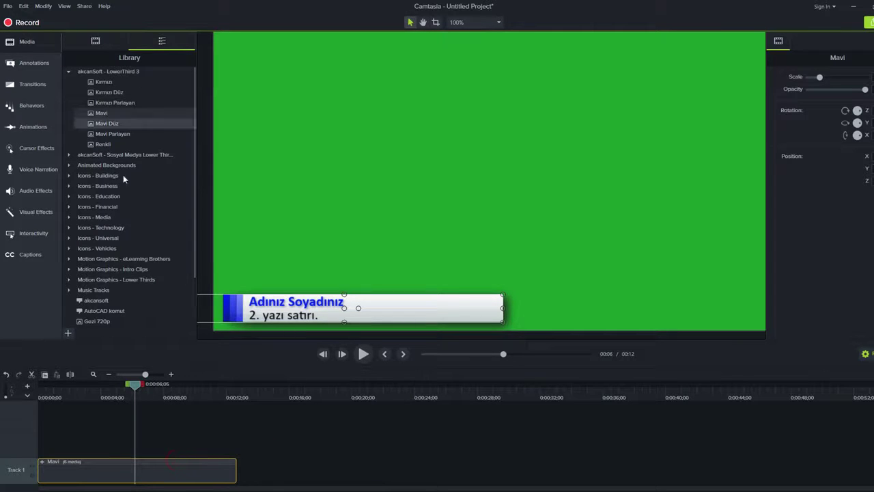
Step: Move the playhead to about 13 seconds and add the Kırmızı Parlayan lower third after the Mavi clip on Track 1
{"action": "left_click_drag", "start_coordinate": [136, 388], "coordinate": [245, 412]}
{"action": "left_click", "coordinate": [142, 434]}
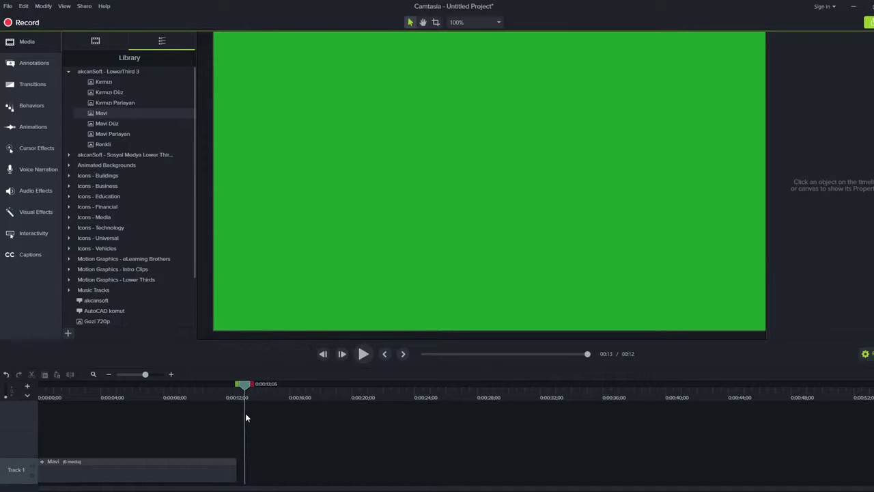
{"action": "left_click", "coordinate": [104, 135]}
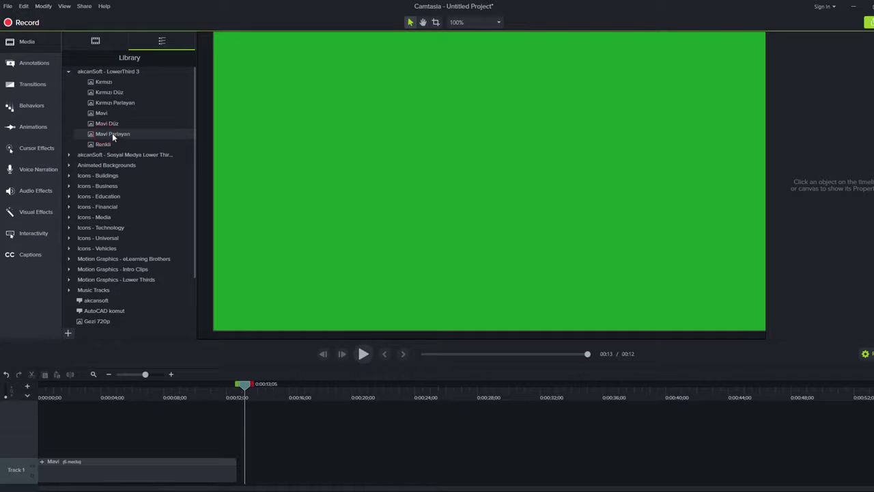
{"action": "left_click_drag", "start_coordinate": [113, 103], "coordinate": [285, 462]}
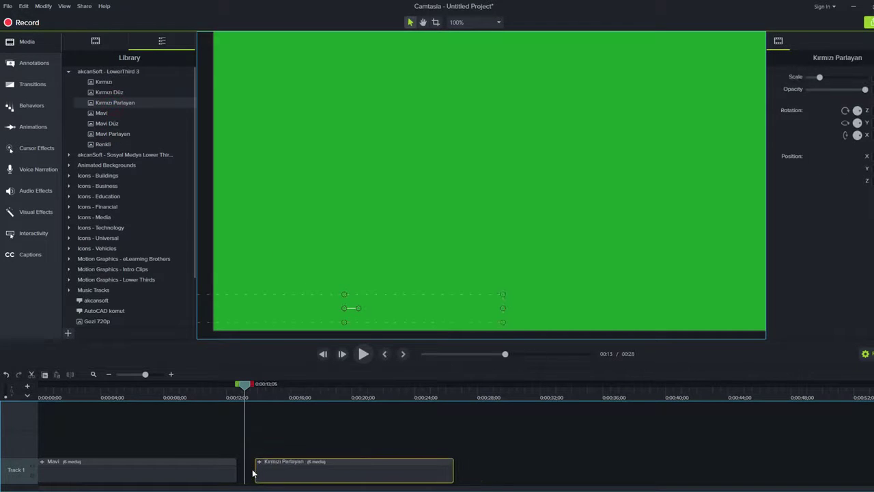
Step: Expand the Kırmızı Parlayan group and replace its first text line with "Your Name"
{"action": "left_click_drag", "start_coordinate": [246, 386], "coordinate": [314, 420]}
{"action": "left_click", "coordinate": [294, 444]}
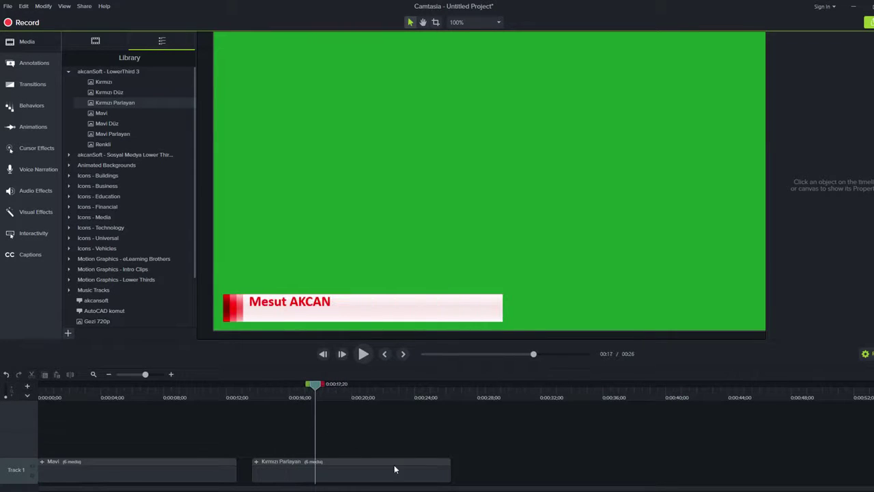
{"action": "double_click", "coordinate": [414, 464]}
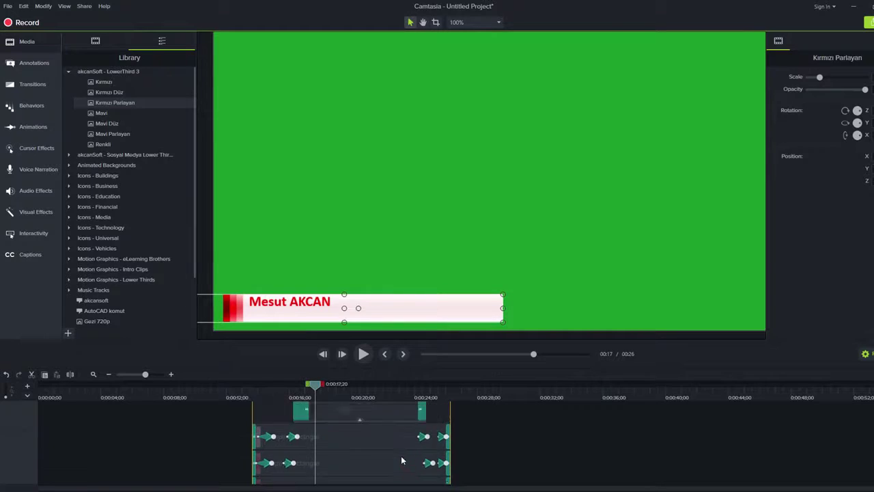
{"action": "left_click", "coordinate": [374, 448]}
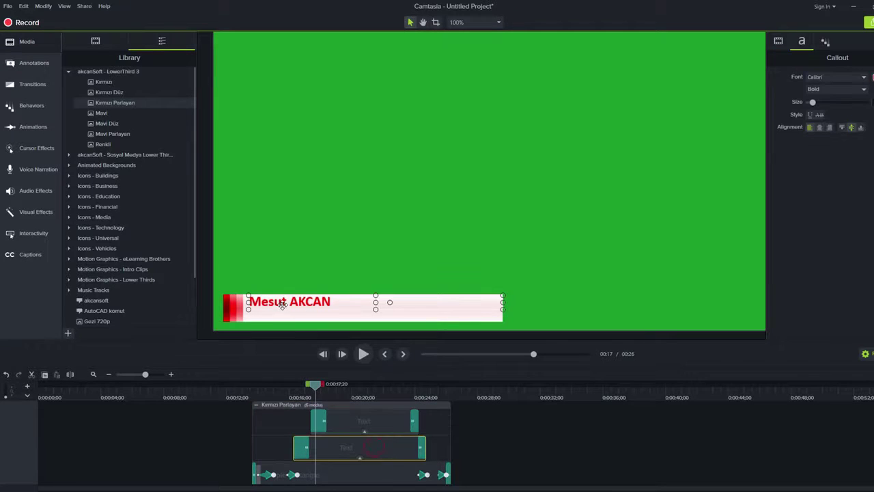
{"action": "double_click", "coordinate": [282, 302]}
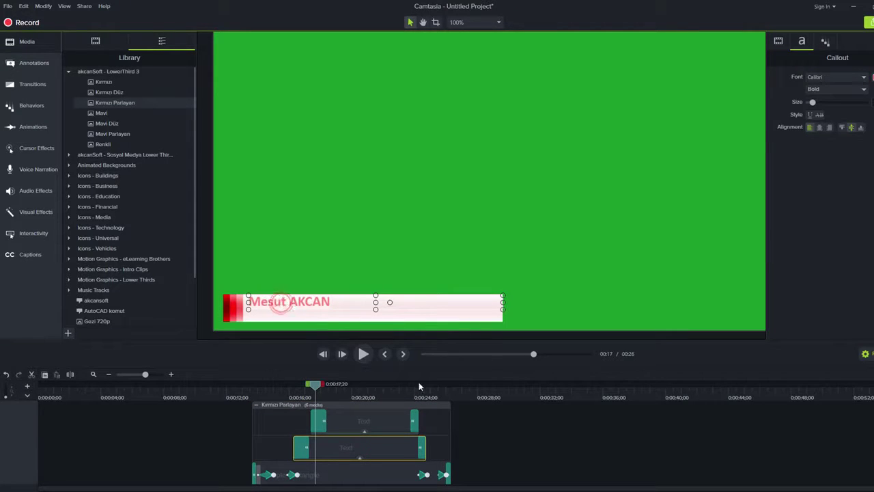
{"action": "type", "text": "Your Name"}
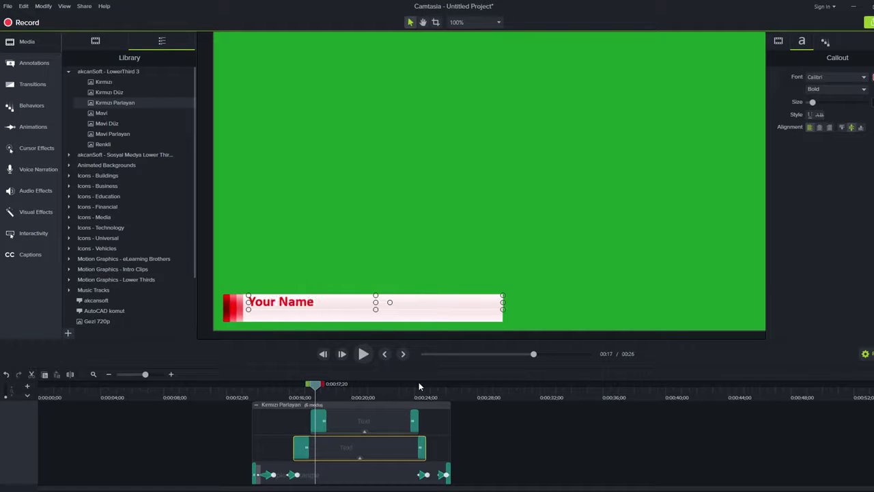
Step: Replace the Kırmızı Parlayan lower third's second text line with "Your text" and scrub through the collapsed clip
{"action": "left_click", "coordinate": [345, 421]}
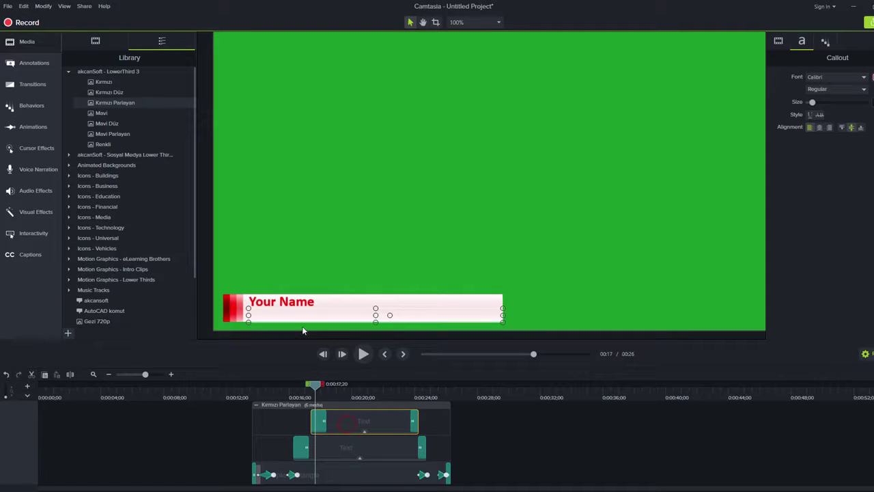
{"action": "left_click_drag", "start_coordinate": [318, 388], "coordinate": [347, 392]}
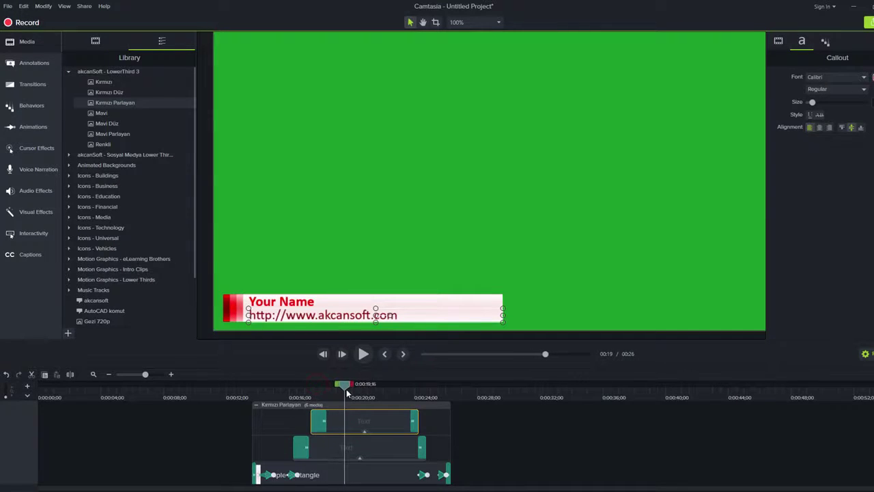
{"action": "double_click", "coordinate": [313, 316]}
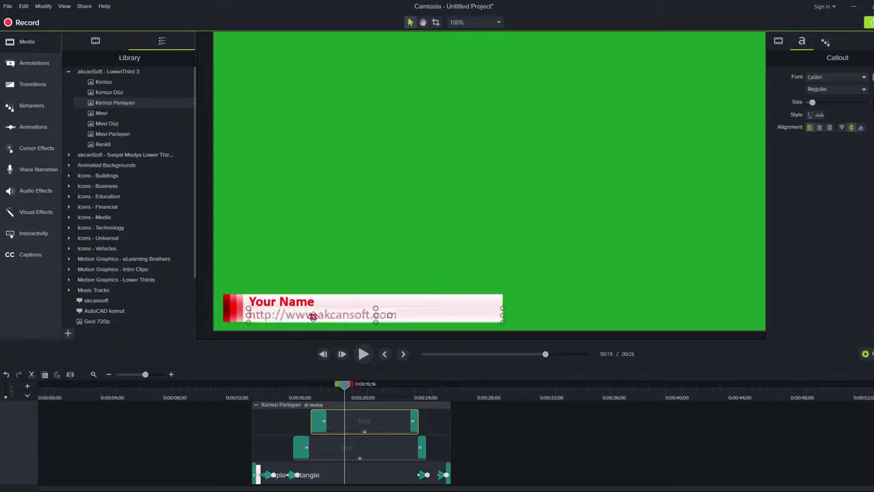
{"action": "type", "text": "y"}
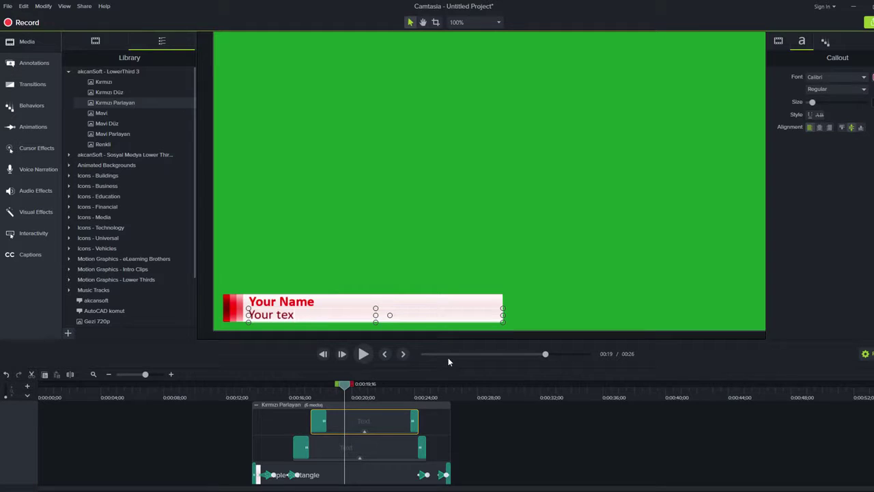
{"action": "left_click", "coordinate": [485, 432]}
{"action": "left_click_drag", "start_coordinate": [347, 389], "coordinate": [452, 426]}
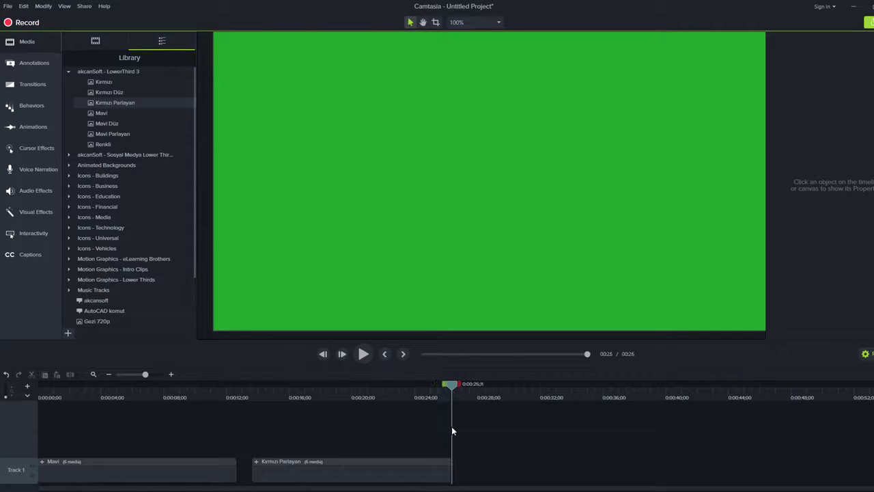
{"action": "left_click", "coordinate": [362, 437]}
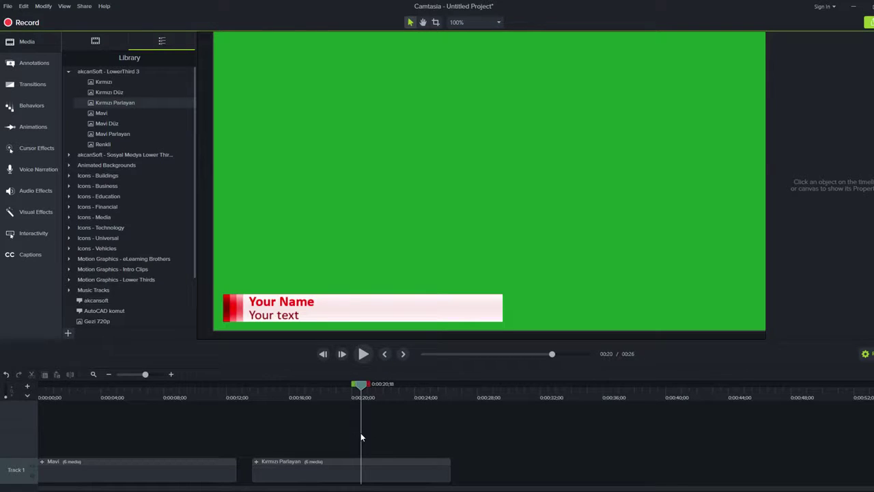
Step: Expand the Kırmızı Parlayan group again and place the playhead at about 19 seconds
{"action": "left_click", "coordinate": [341, 474]}
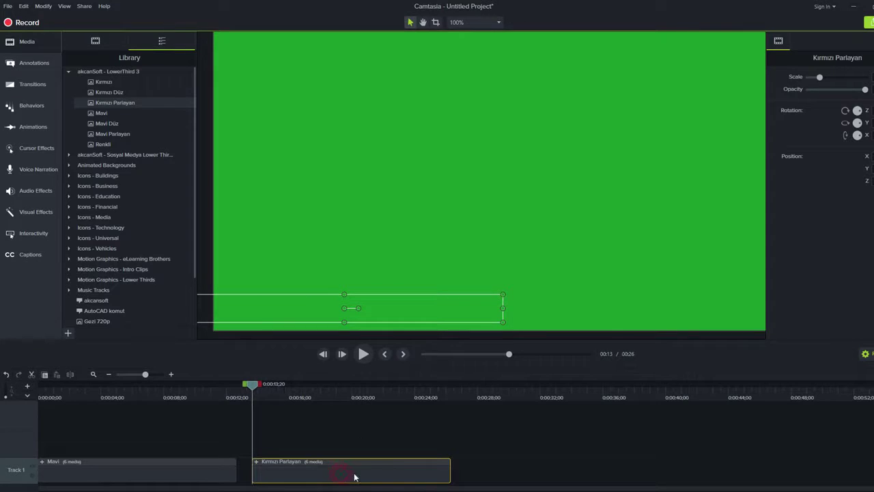
{"action": "double_click", "coordinate": [373, 465]}
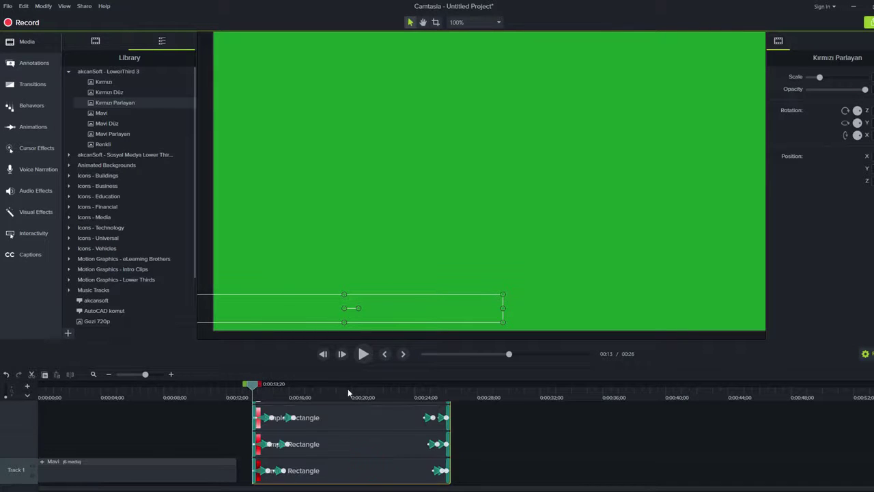
{"action": "left_click", "coordinate": [347, 388]}
Step: Recolor the group's lowest Simple Rectangle with a dark purple fill, #3E065E
{"action": "left_click", "coordinate": [328, 470]}
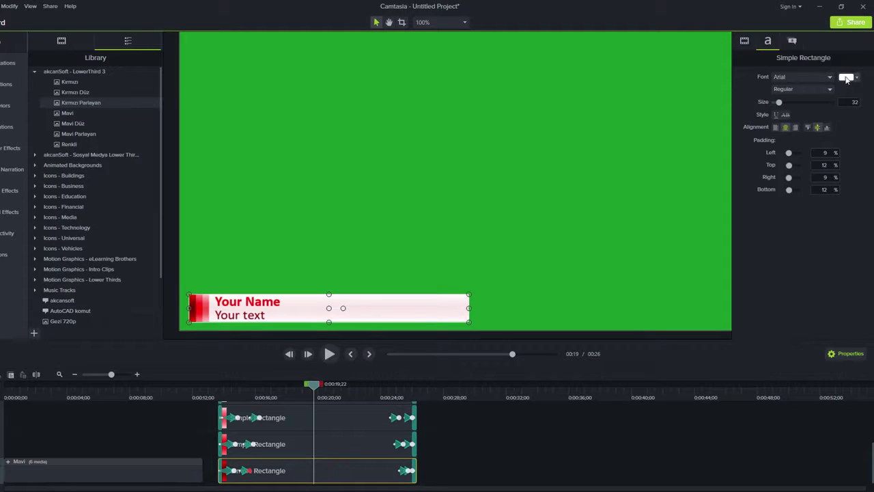
{"action": "left_click", "coordinate": [791, 43]}
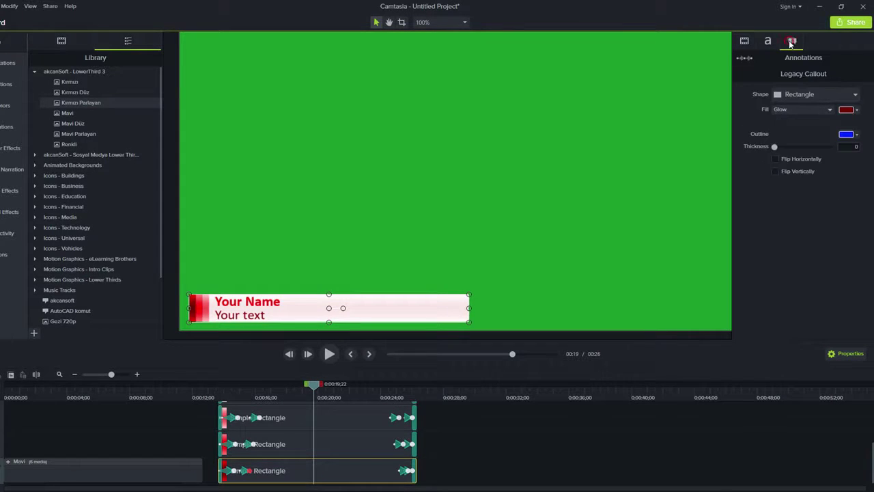
{"action": "left_click", "coordinate": [847, 110]}
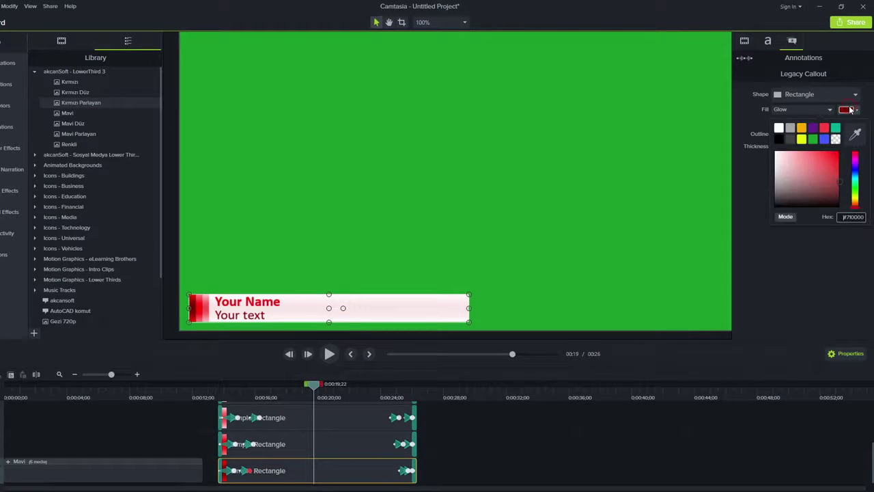
{"action": "left_click", "coordinate": [813, 128]}
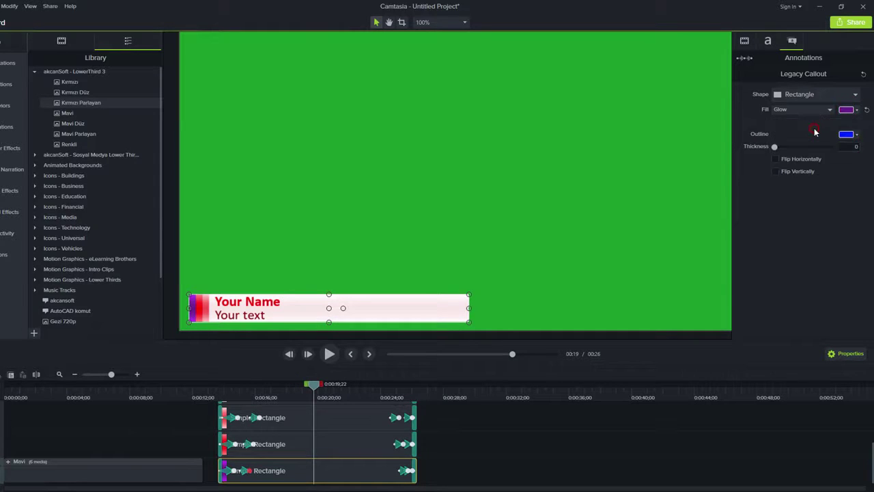
{"action": "left_click", "coordinate": [345, 444]}
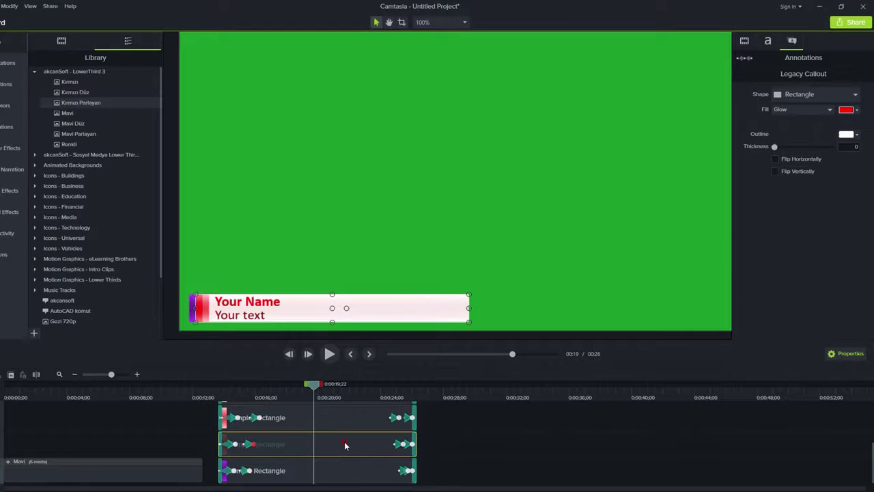
{"action": "left_click", "coordinate": [339, 469]}
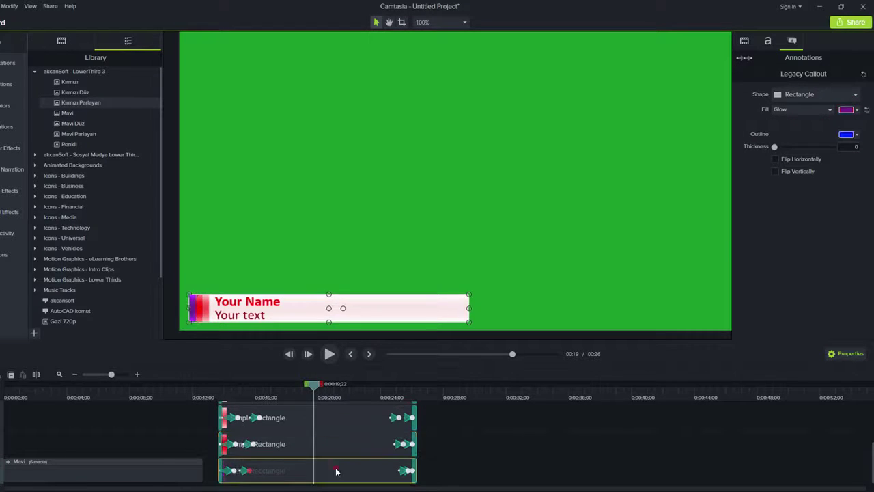
{"action": "left_click", "coordinate": [846, 110]}
{"action": "left_click_drag", "start_coordinate": [825, 177], "coordinate": [837, 191]}
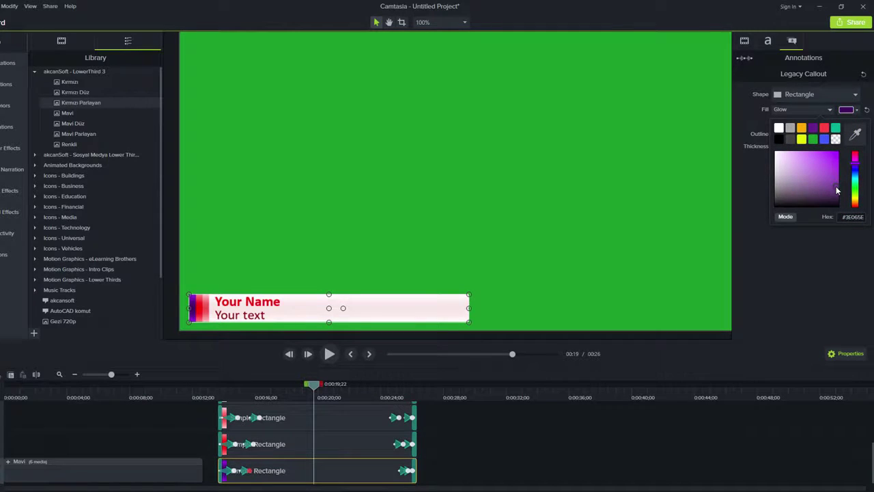
Step: Set the fill of the second Simple Rectangle from the bottom to a brighter purple, #7F00C8
{"action": "left_click", "coordinate": [350, 438]}
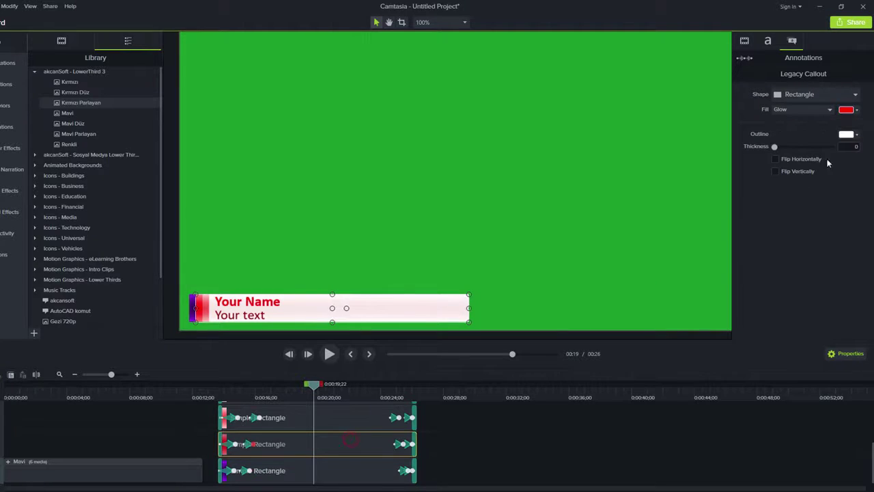
{"action": "left_click", "coordinate": [847, 111]}
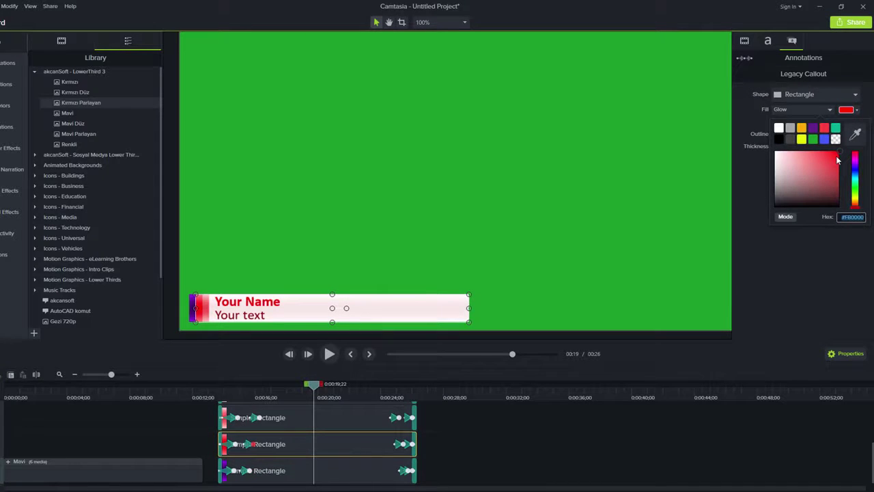
{"action": "left_click", "coordinate": [812, 128]}
{"action": "left_click", "coordinate": [846, 110]}
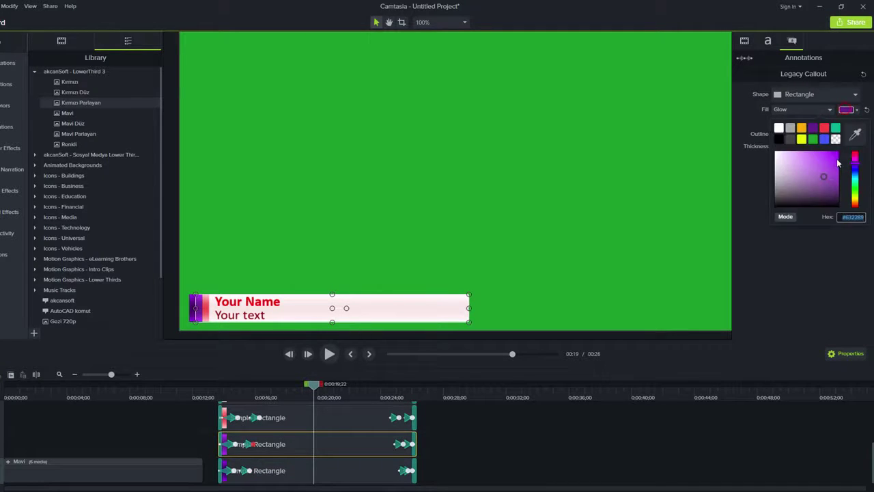
{"action": "left_click", "coordinate": [825, 177]}
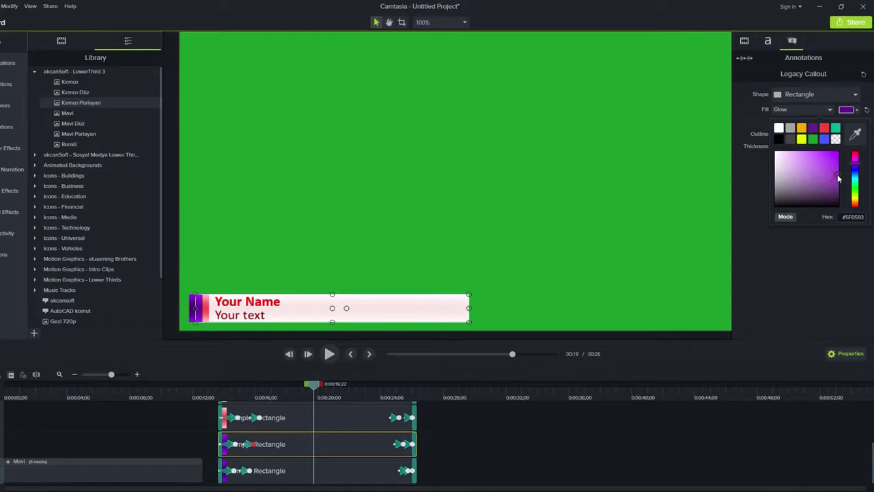
{"action": "left_click_drag", "start_coordinate": [838, 179], "coordinate": [842, 164]}
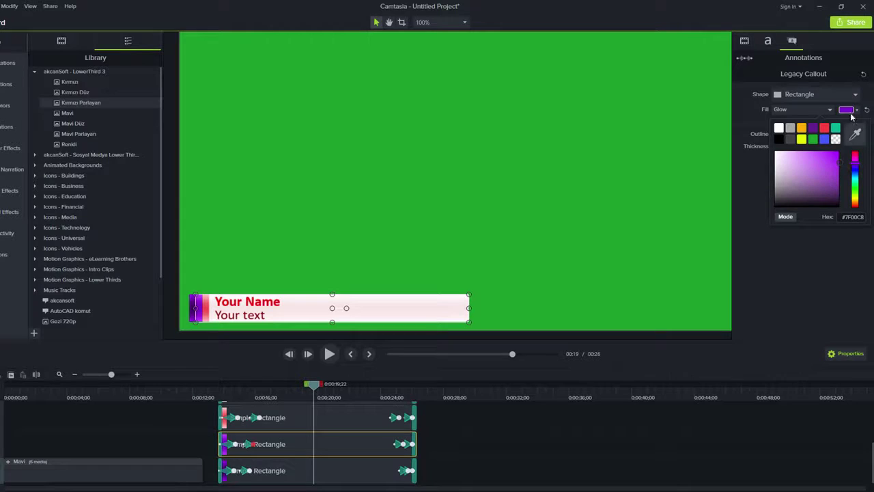
Step: Set the fill of the third Simple Rectangle from the bottom to light purple, #BF4FFF
{"action": "left_click", "coordinate": [348, 420]}
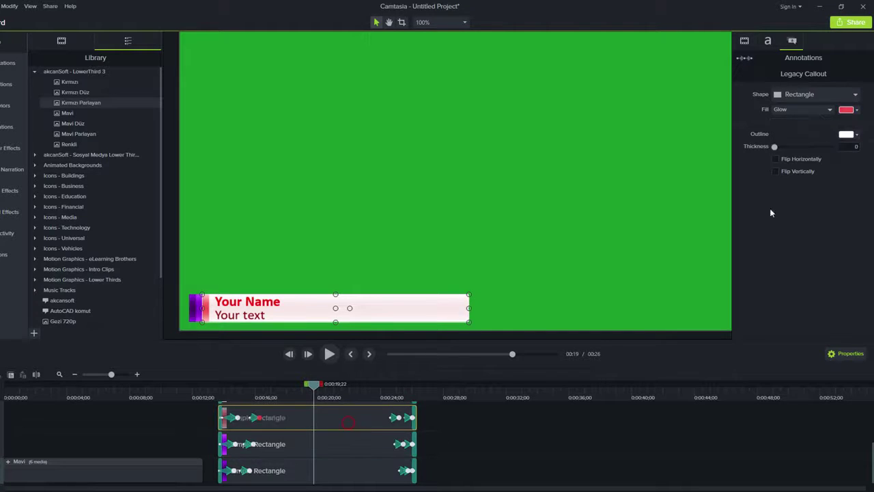
{"action": "left_click", "coordinate": [846, 110]}
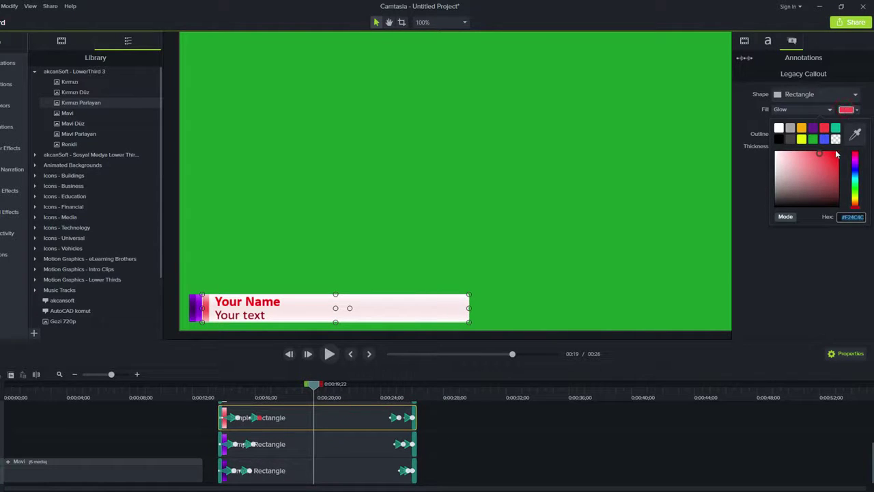
{"action": "left_click", "coordinate": [814, 130]}
{"action": "left_click", "coordinate": [846, 110]}
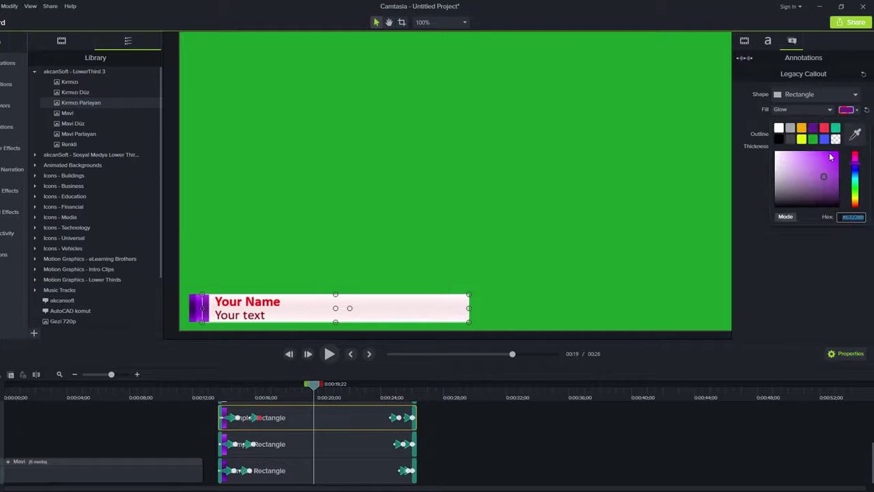
{"action": "mouse_move", "coordinate": [828, 164]}
{"action": "left_mouse_down"}
{"action": "mouse_move", "coordinate": [824, 179]}
{"action": "mouse_move", "coordinate": [821, 155]}
{"action": "left_mouse_up"}
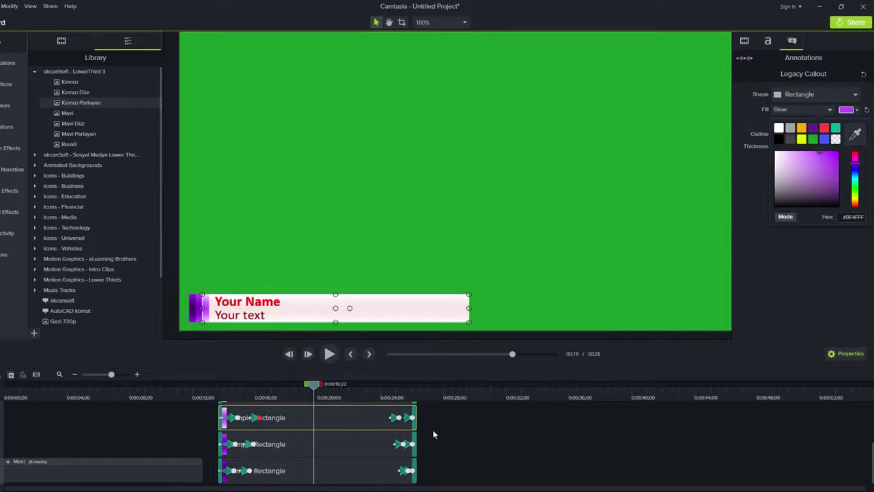
Step: Color the "Your Name" text dark purple by sampling the lower third's purple stripes on the canvas with the eyedropper
{"action": "left_click", "coordinate": [332, 421]}
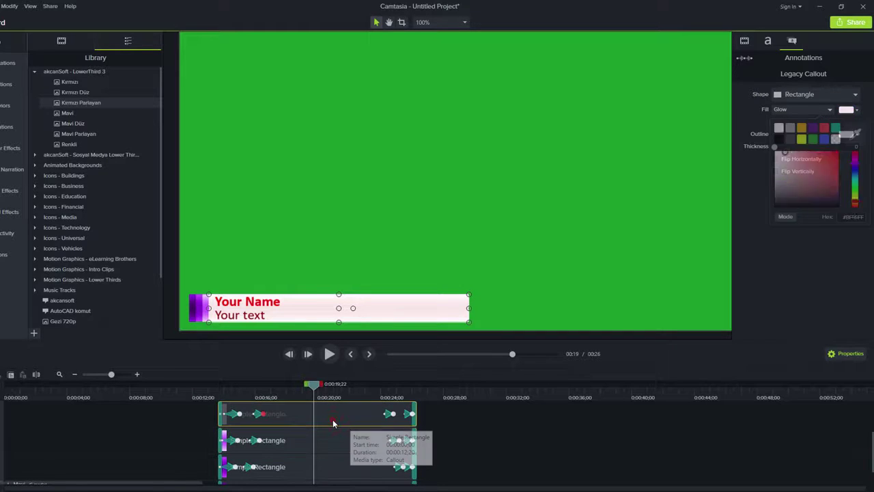
{"action": "left_click_drag", "start_coordinate": [332, 419], "coordinate": [339, 444]}
{"action": "left_click", "coordinate": [348, 413]}
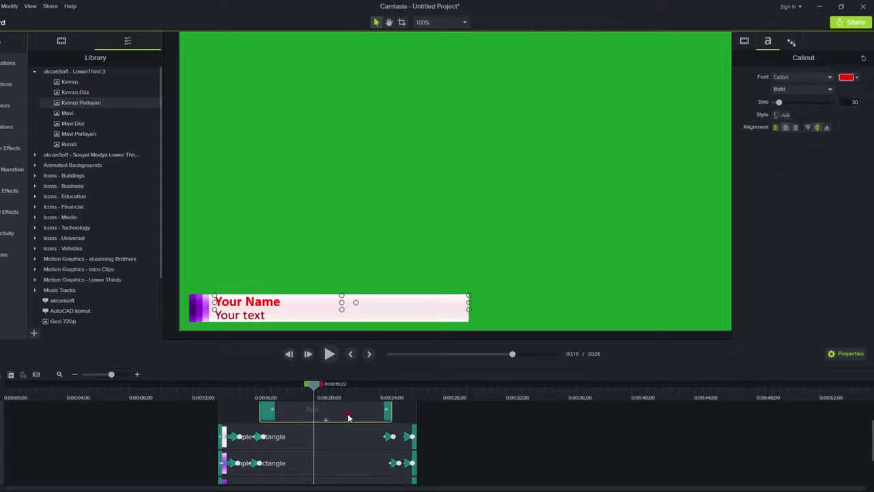
{"action": "left_click", "coordinate": [845, 80]}
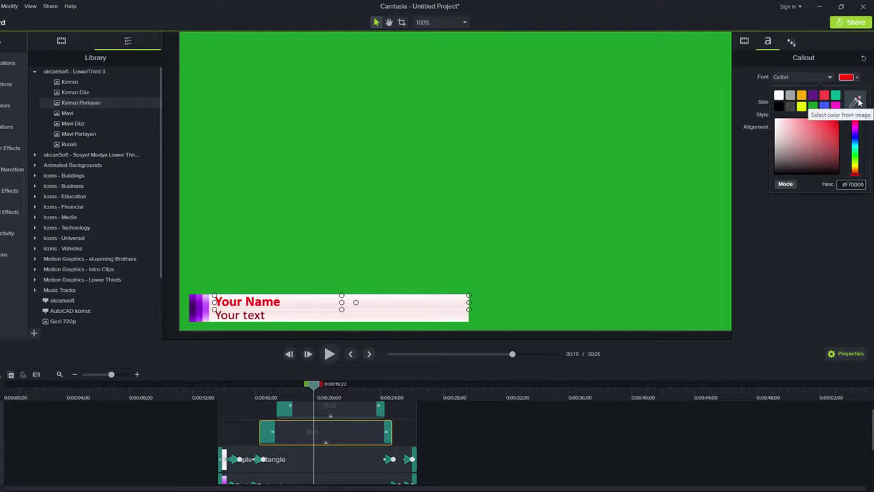
{"action": "left_click", "coordinate": [854, 99]}
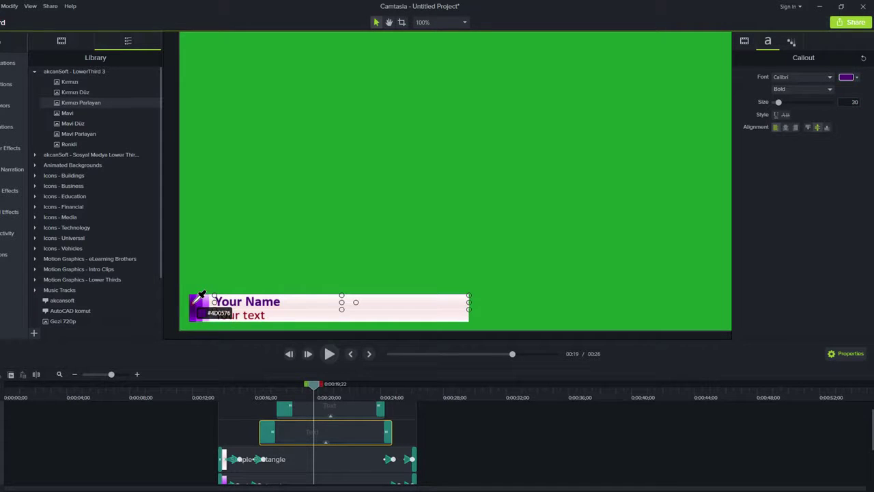
{"action": "left_click", "coordinate": [195, 301]}
Step: Change the font color of the "Your text" line to the red preset swatch
{"action": "left_click", "coordinate": [320, 410]}
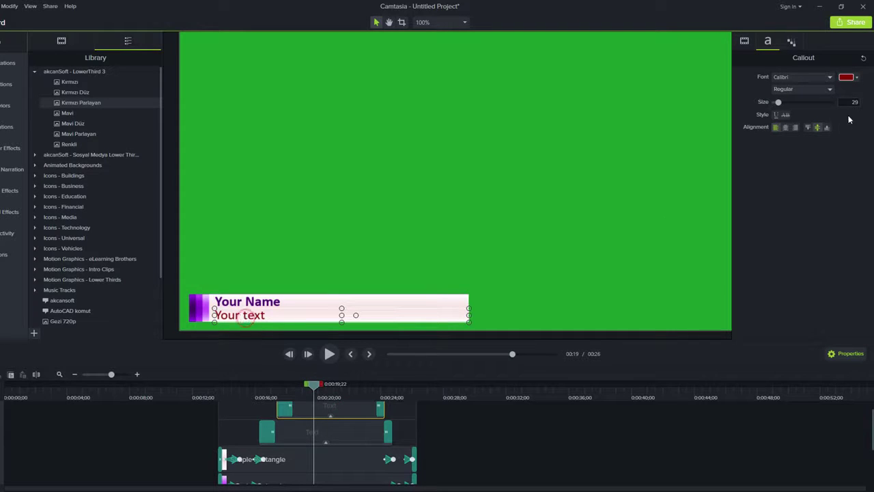
{"action": "left_click", "coordinate": [846, 78]}
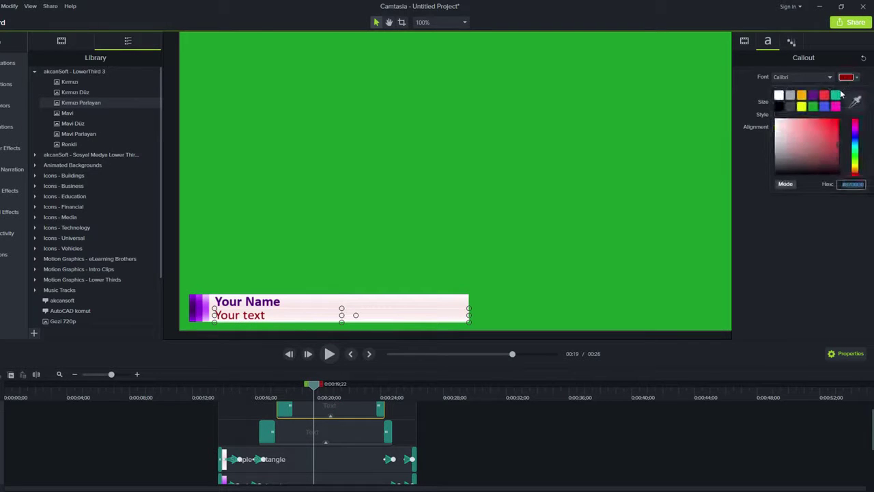
{"action": "left_click", "coordinate": [825, 96]}
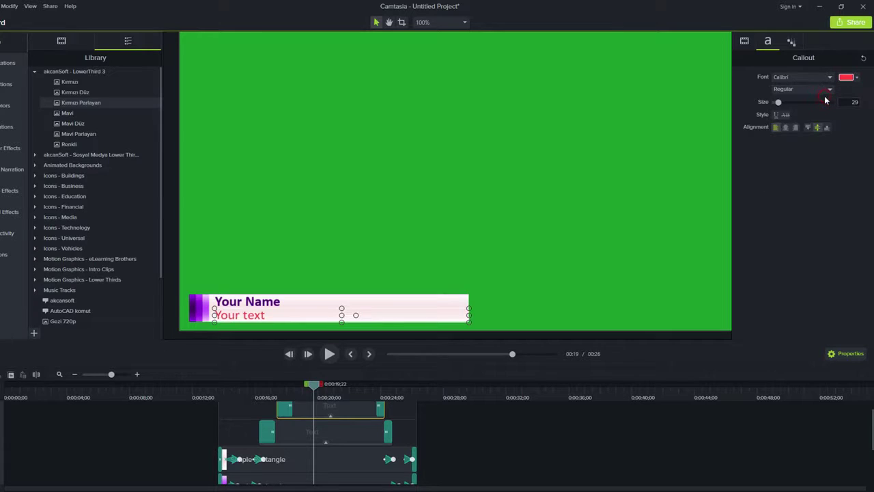
Step: Collapse the group and play back the recolored Kırmızı Parlayan lower third from about 13 seconds
{"action": "left_click", "coordinate": [516, 421]}
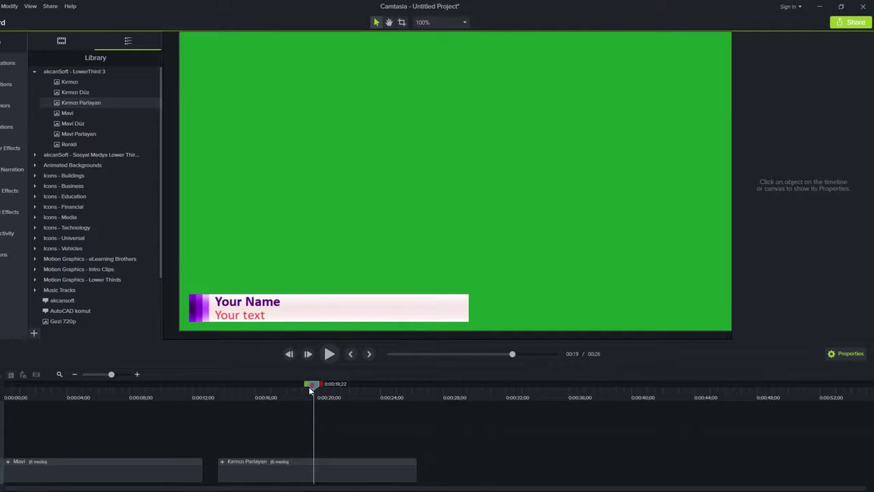
{"action": "left_click_drag", "start_coordinate": [309, 386], "coordinate": [217, 412]}
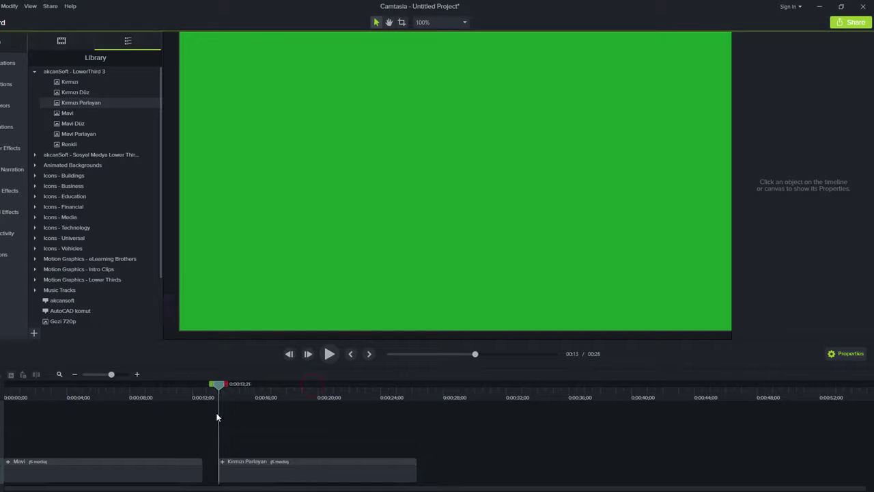
{"action": "left_click", "coordinate": [328, 353]}
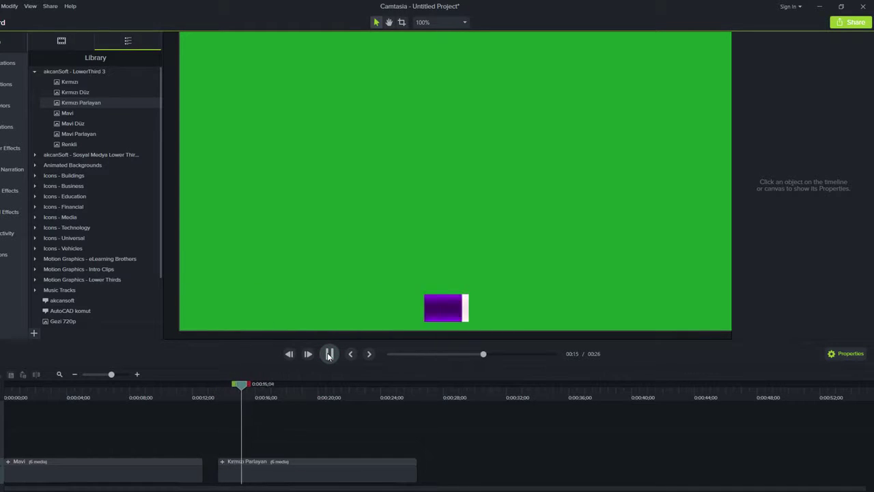